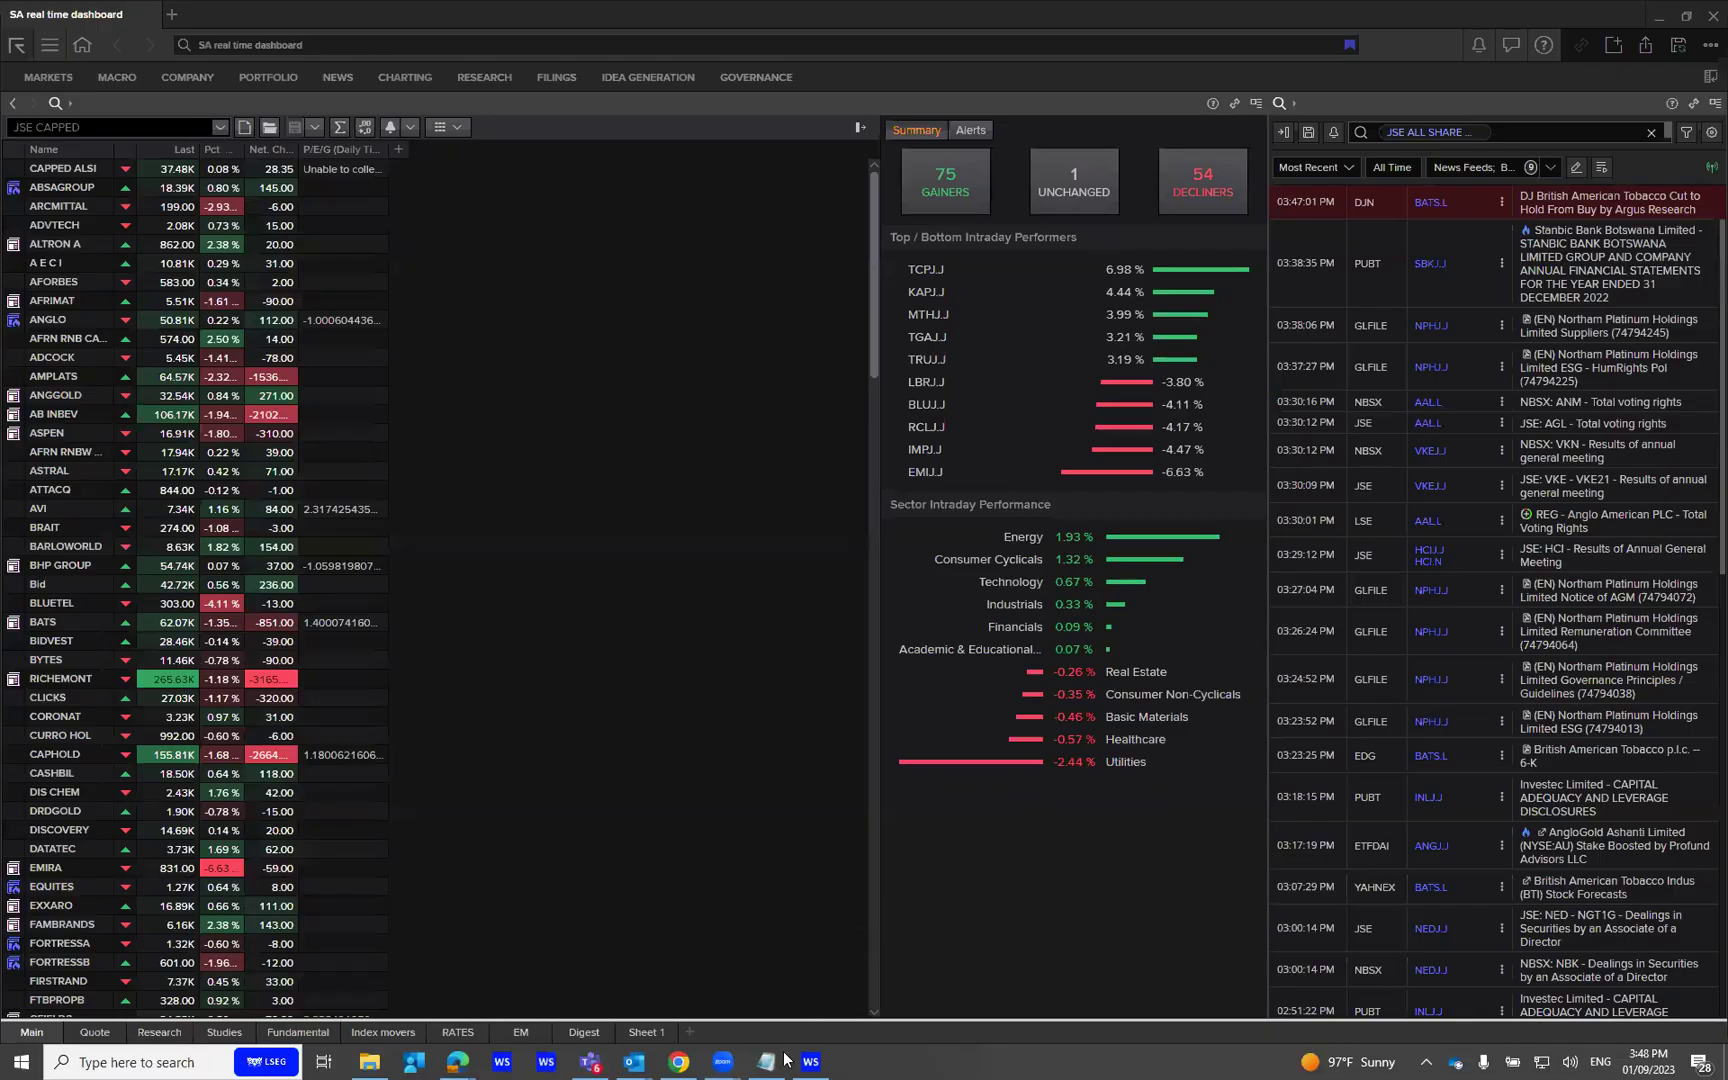
Step: Launch the Portfolios & Lists Manager (PAL) in a new Workspace tab
left_click(805, 1060)
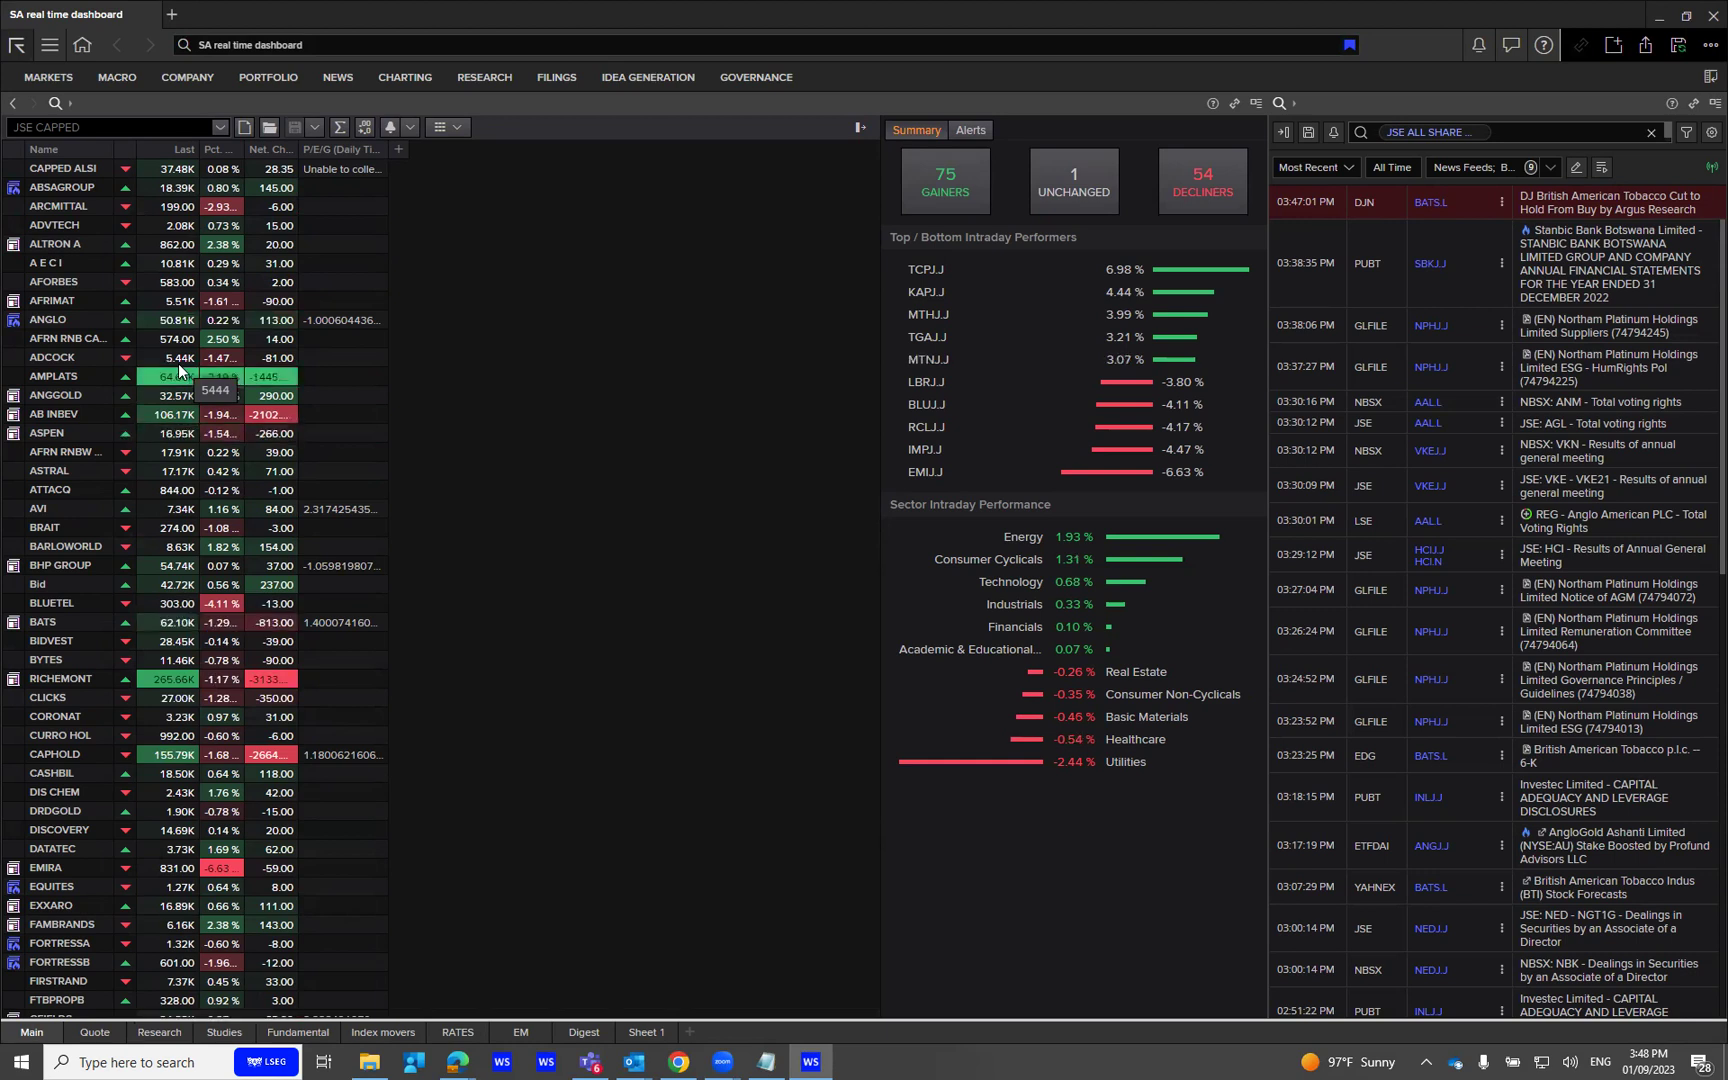
left_click(171, 12)
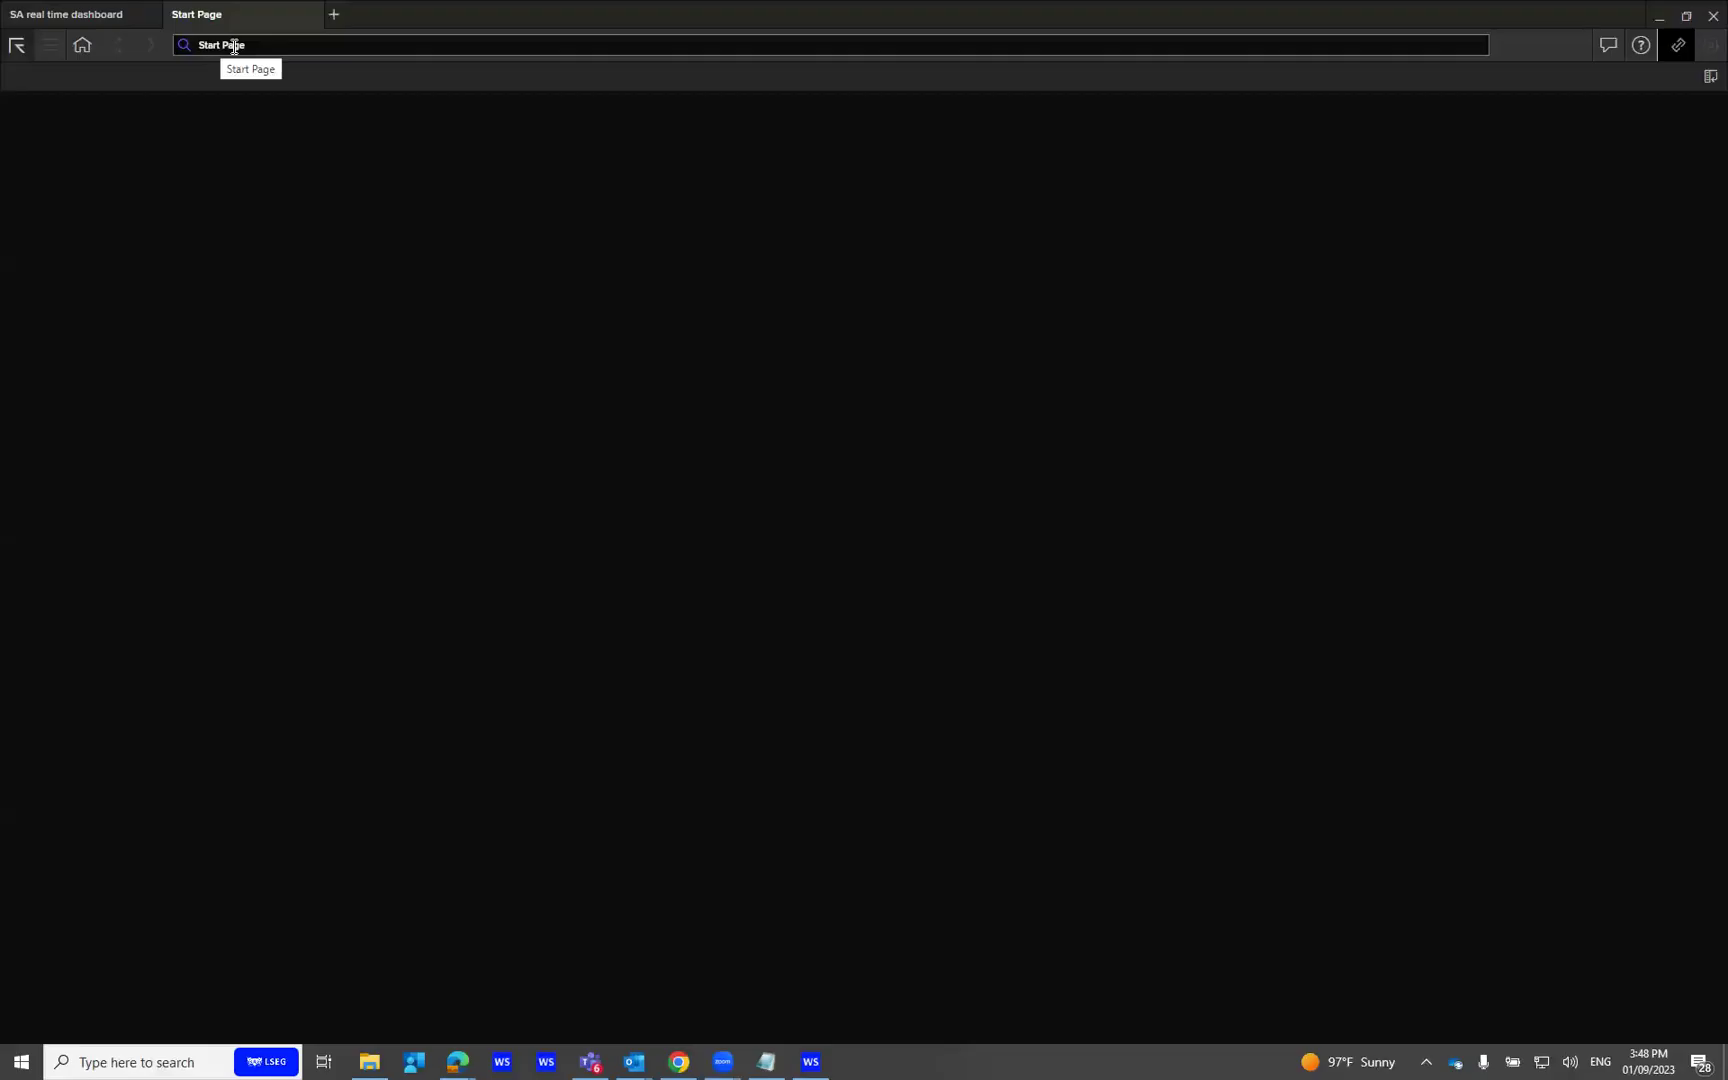
left_click(234, 46)
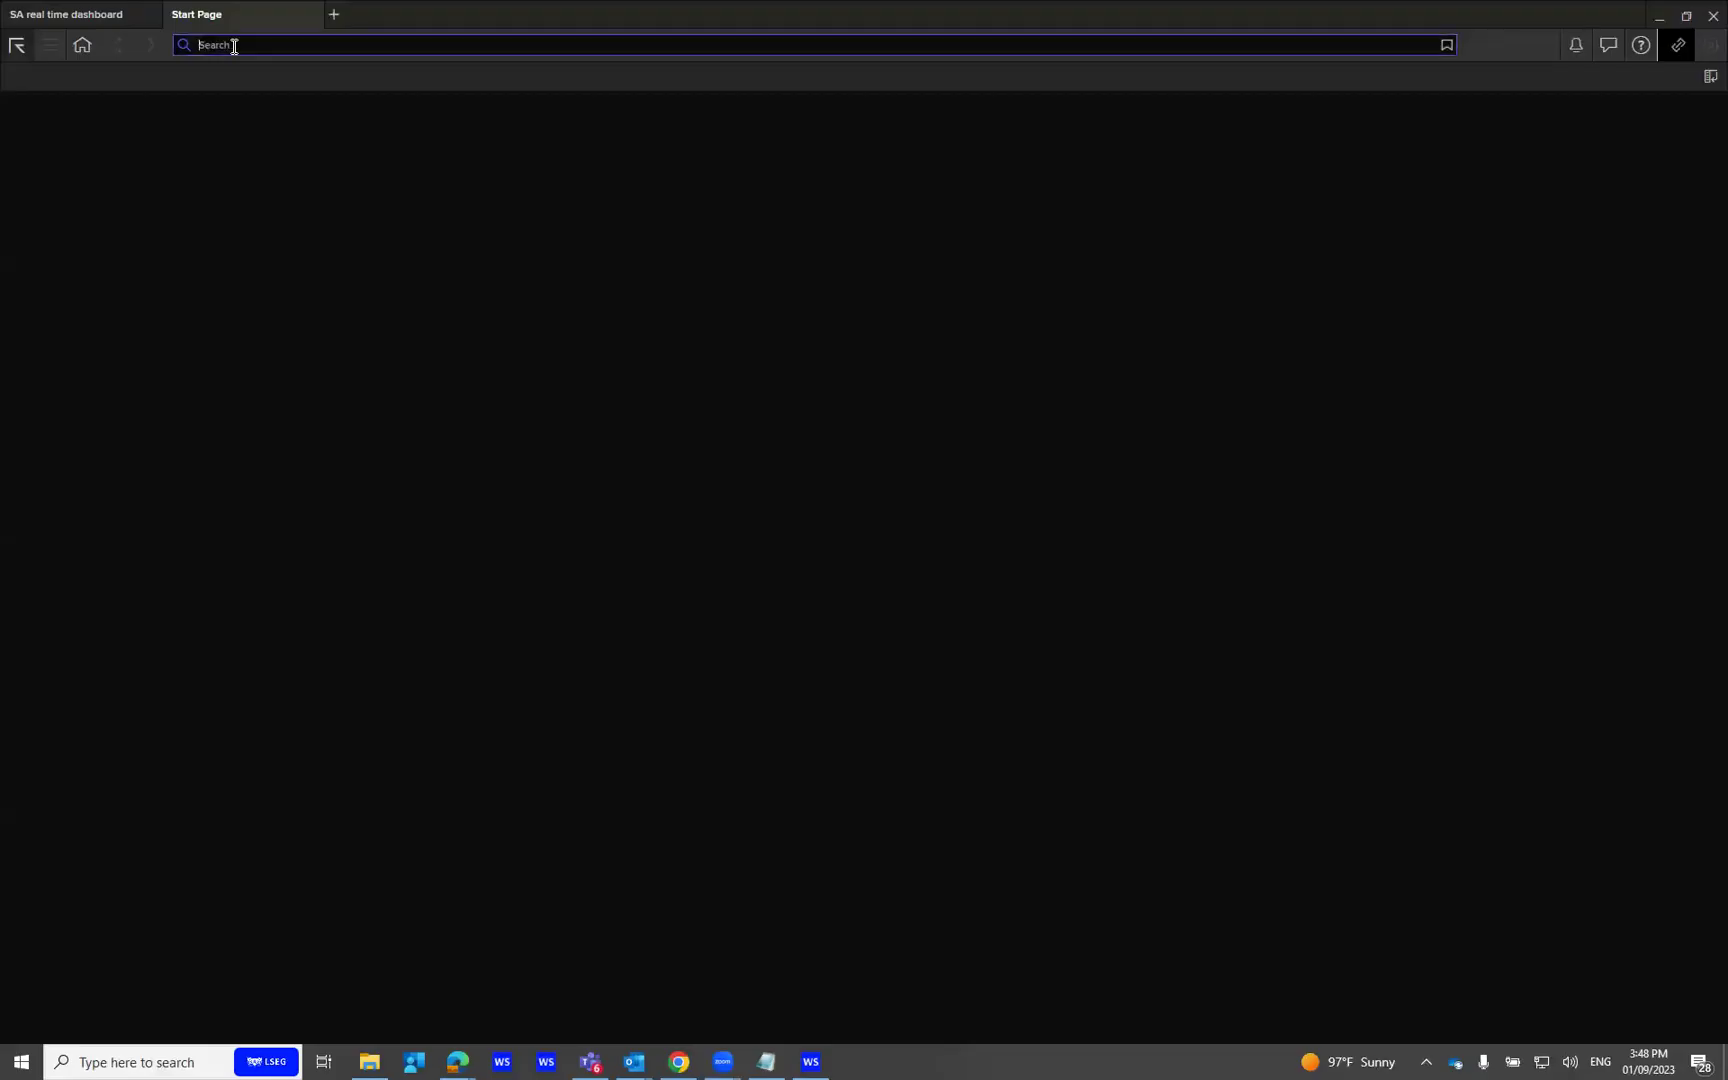
type("PAL")
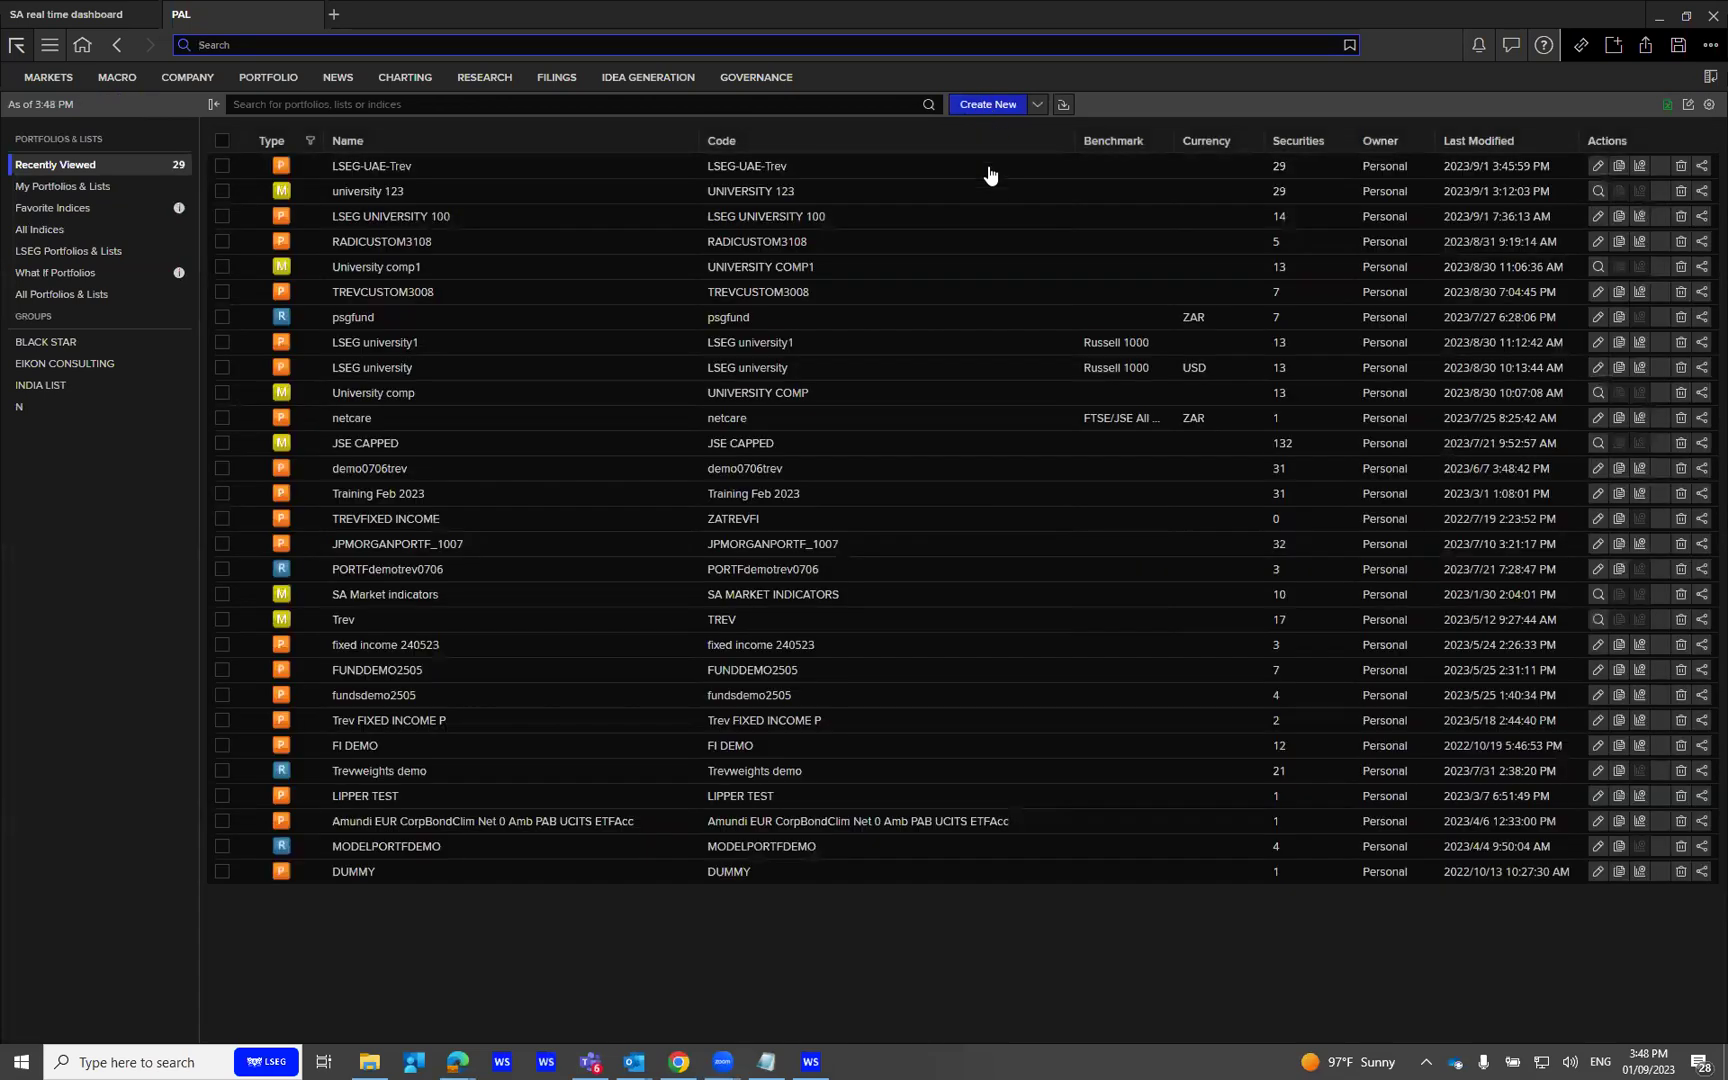
Step: Create a new funded portfolio and set its As of Date to 01/02/2023
double_click(979, 219)
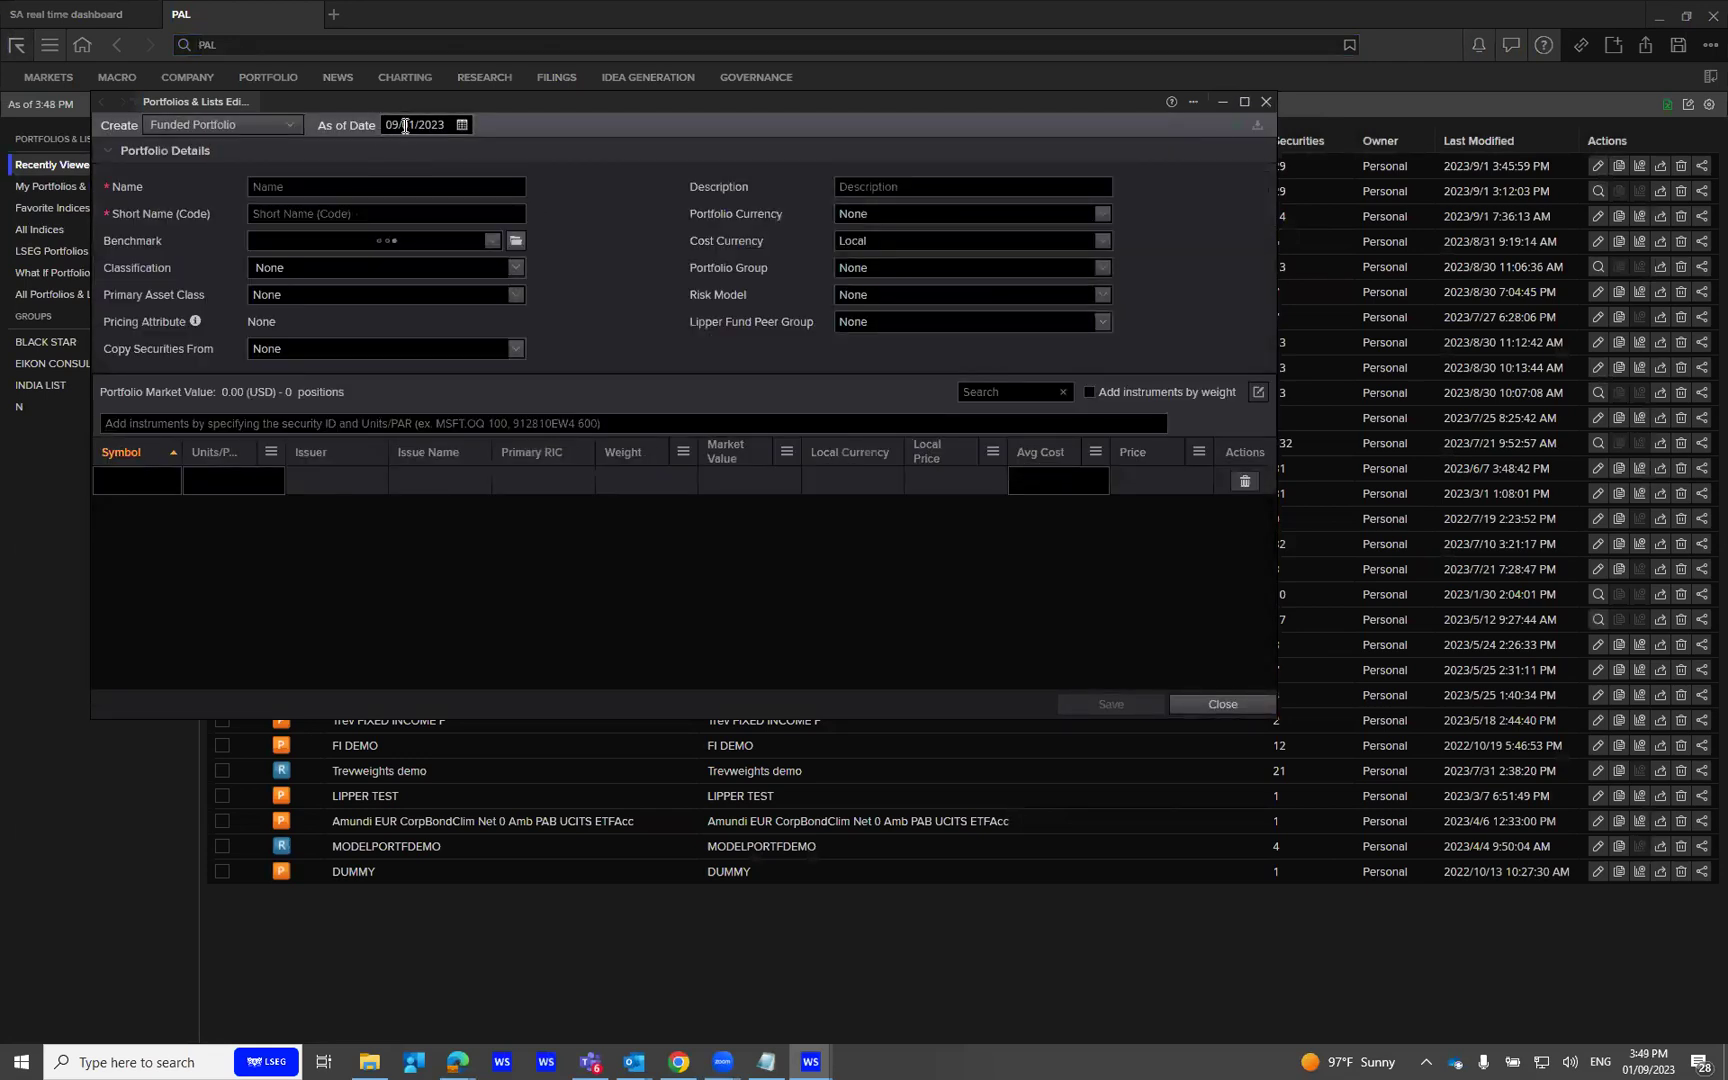
left_click(461, 136)
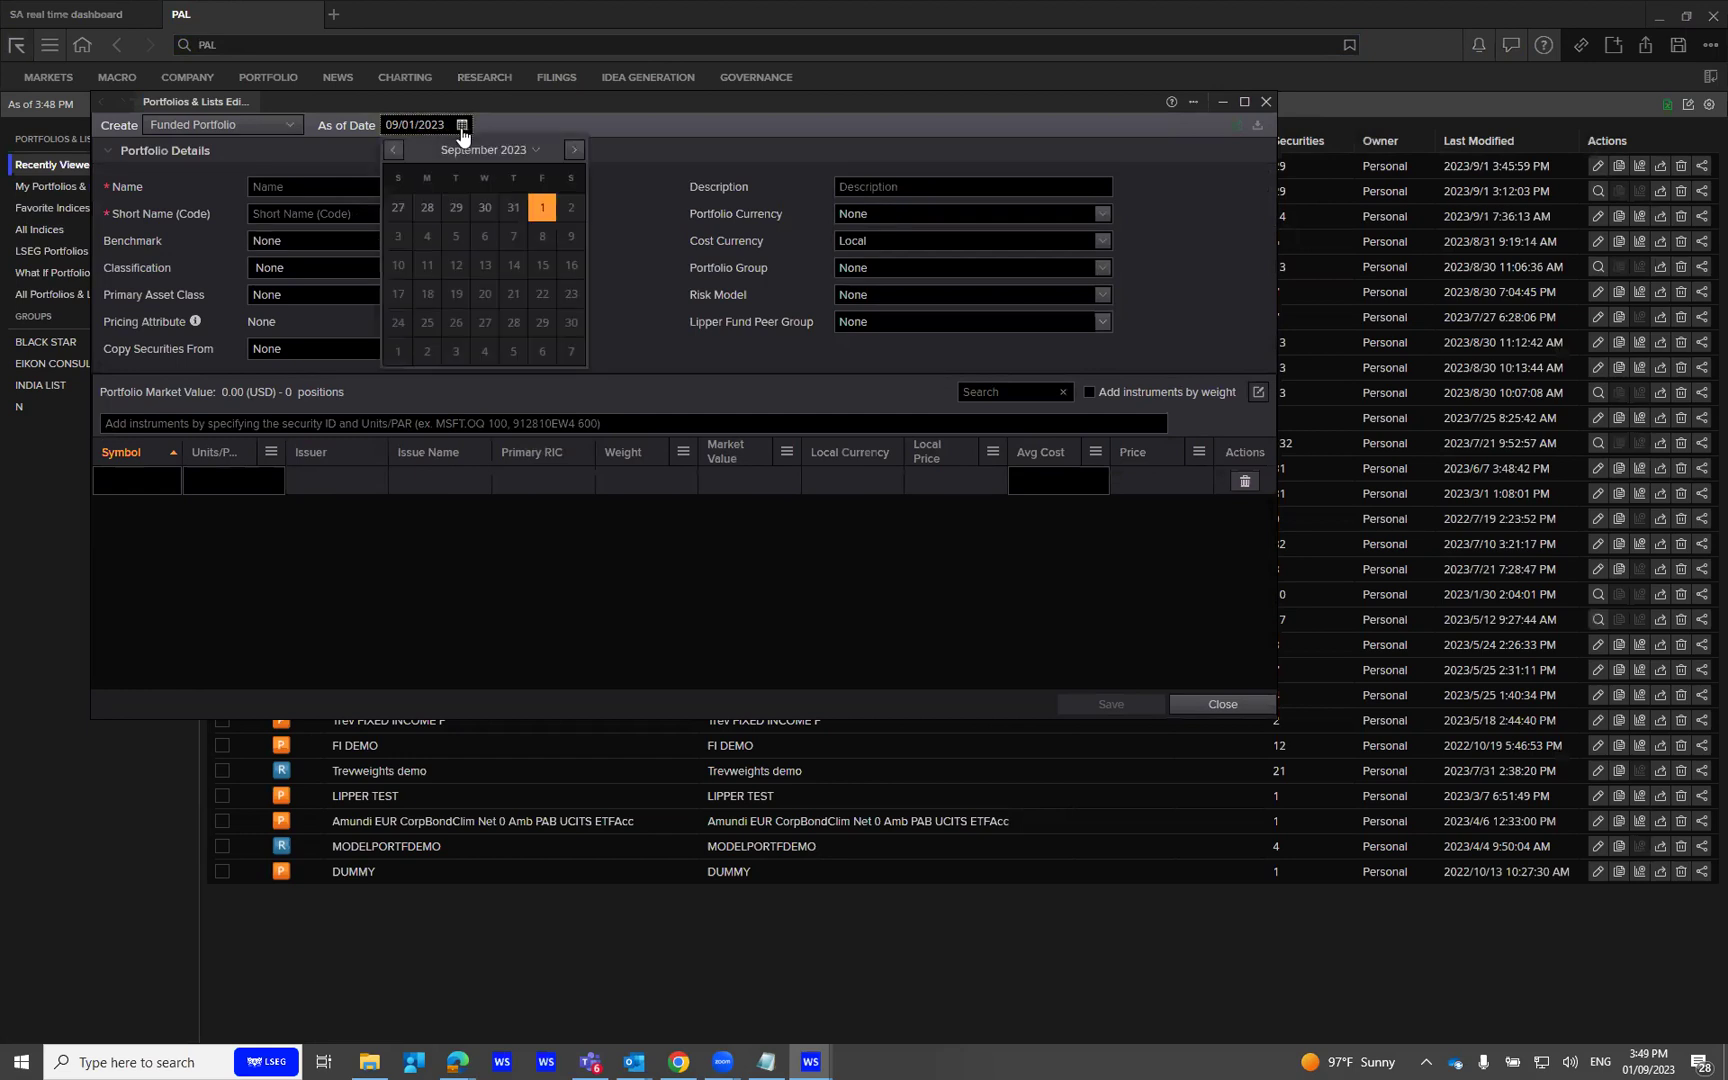
left_click(528, 152)
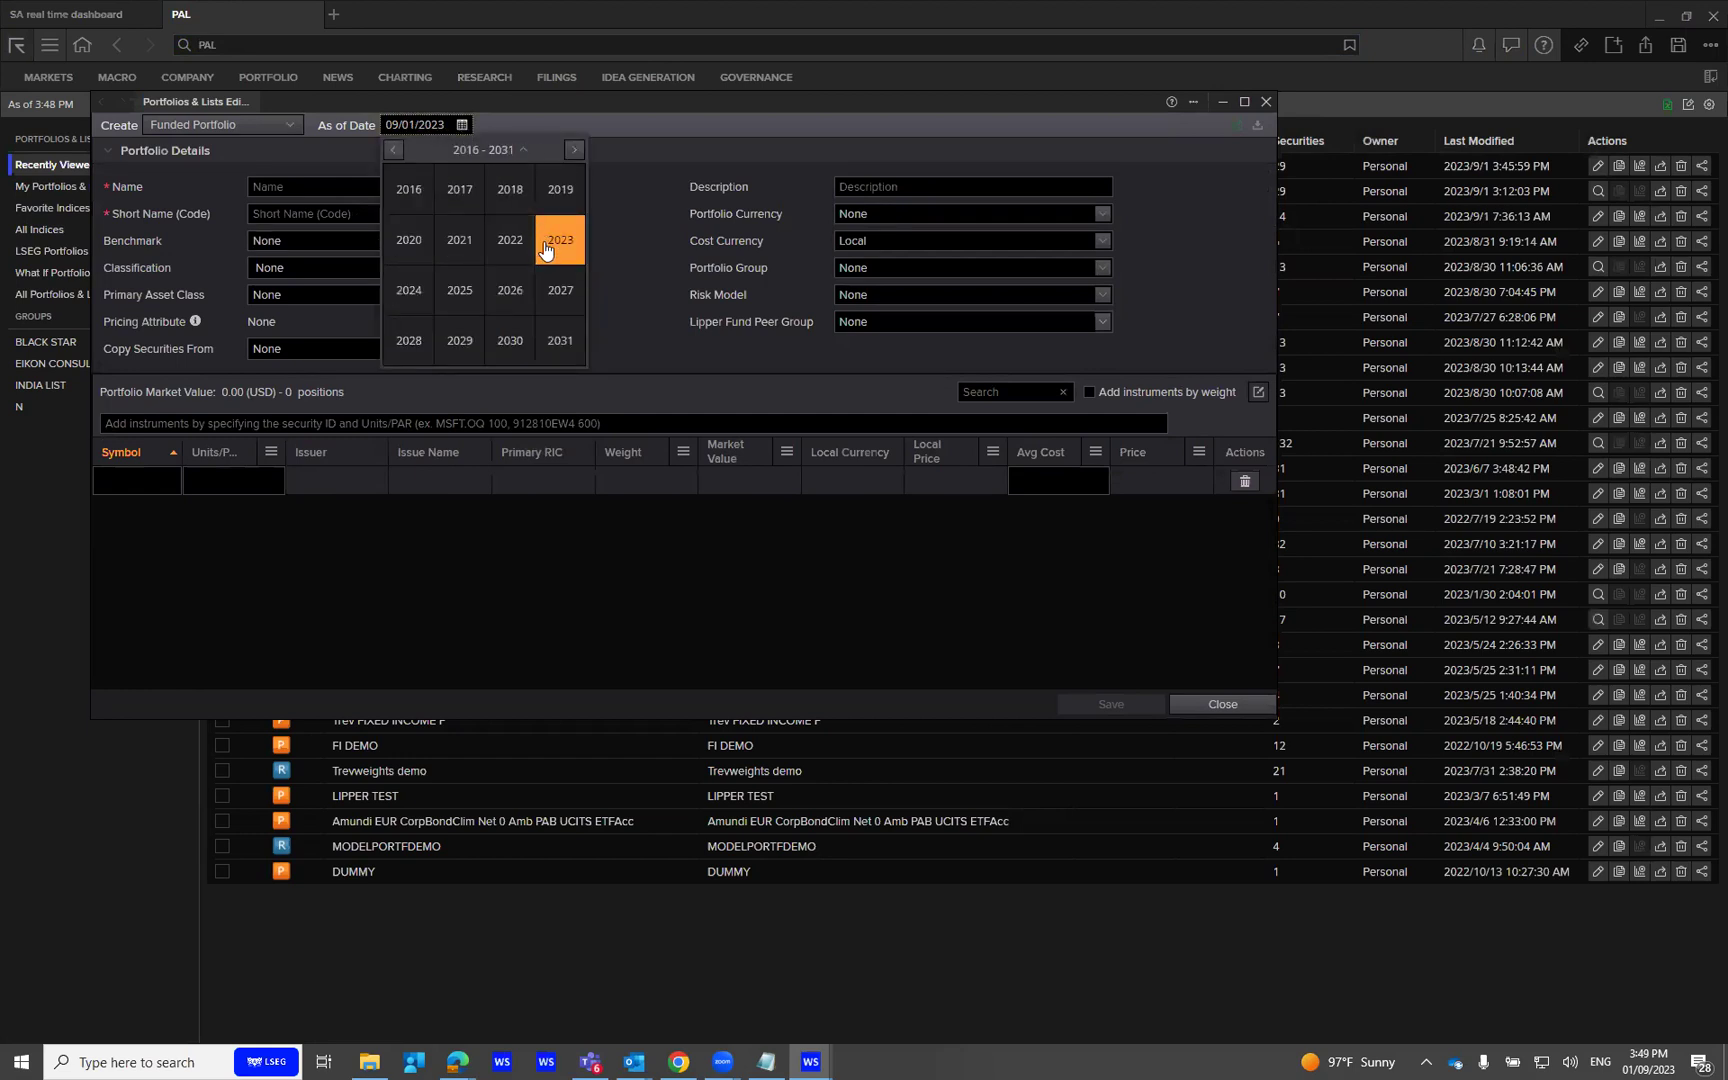
left_click(541, 233)
left_click(514, 196)
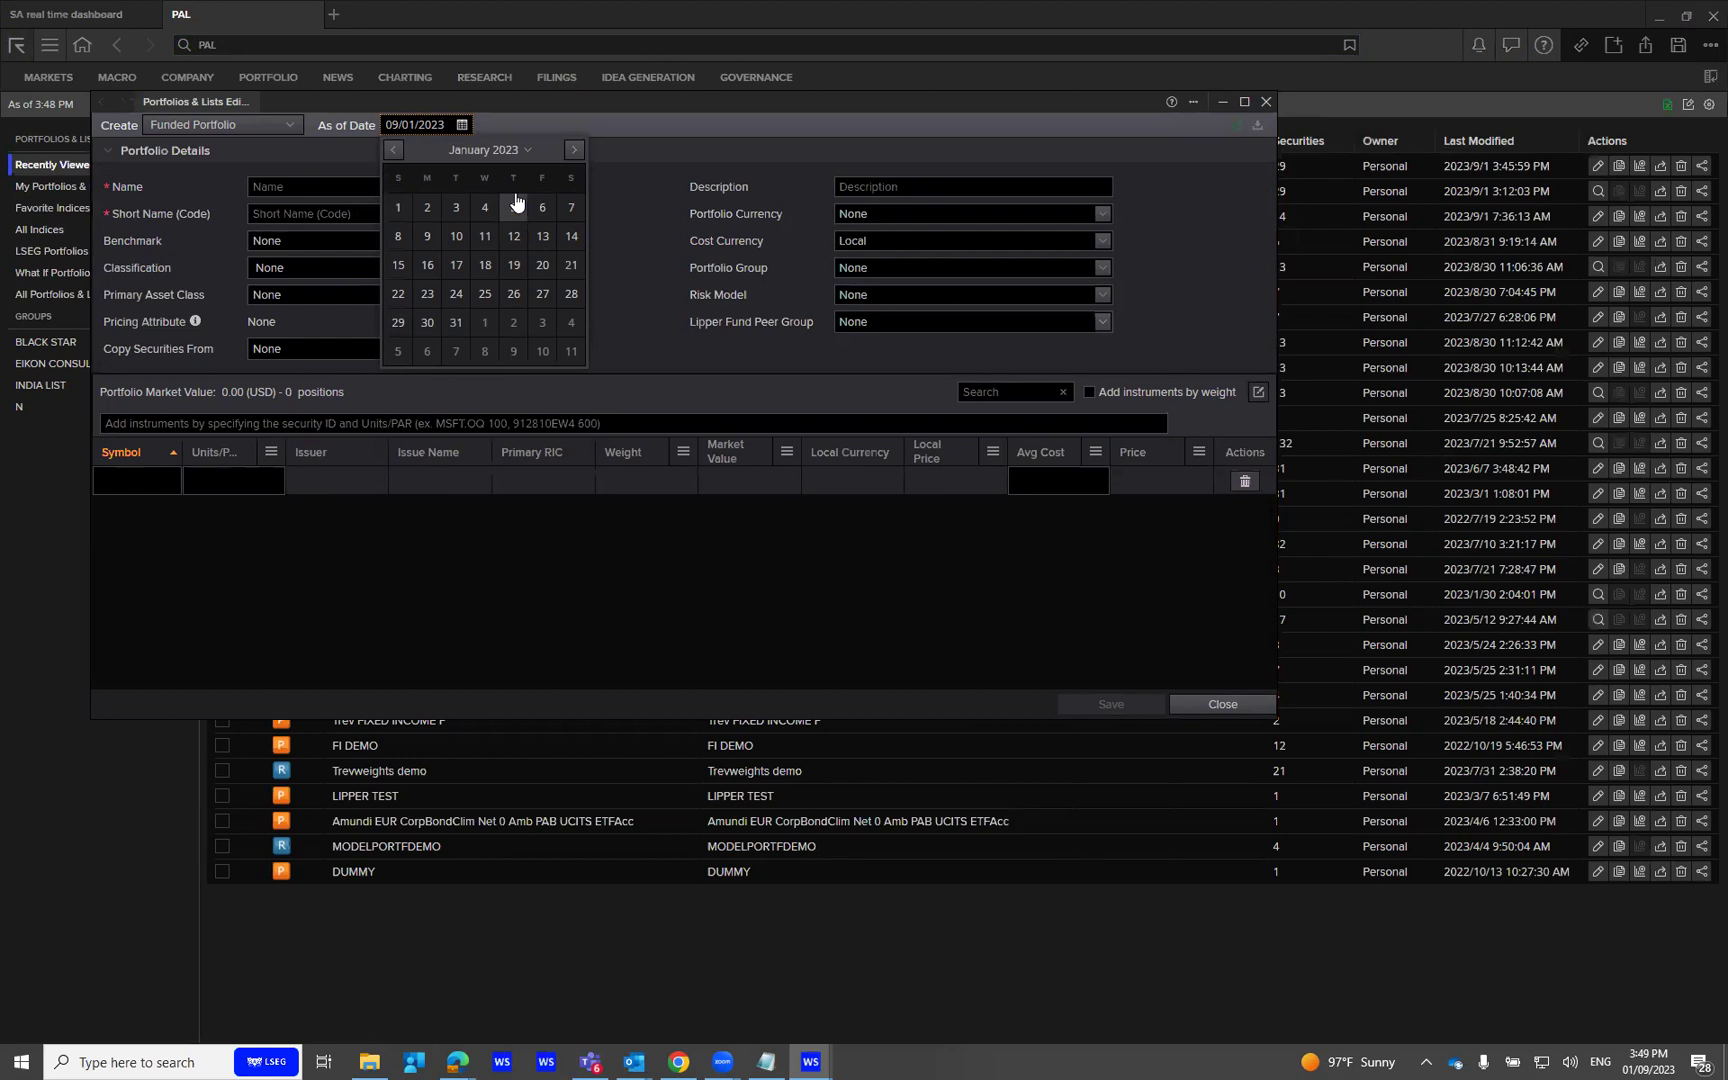
left_click(428, 209)
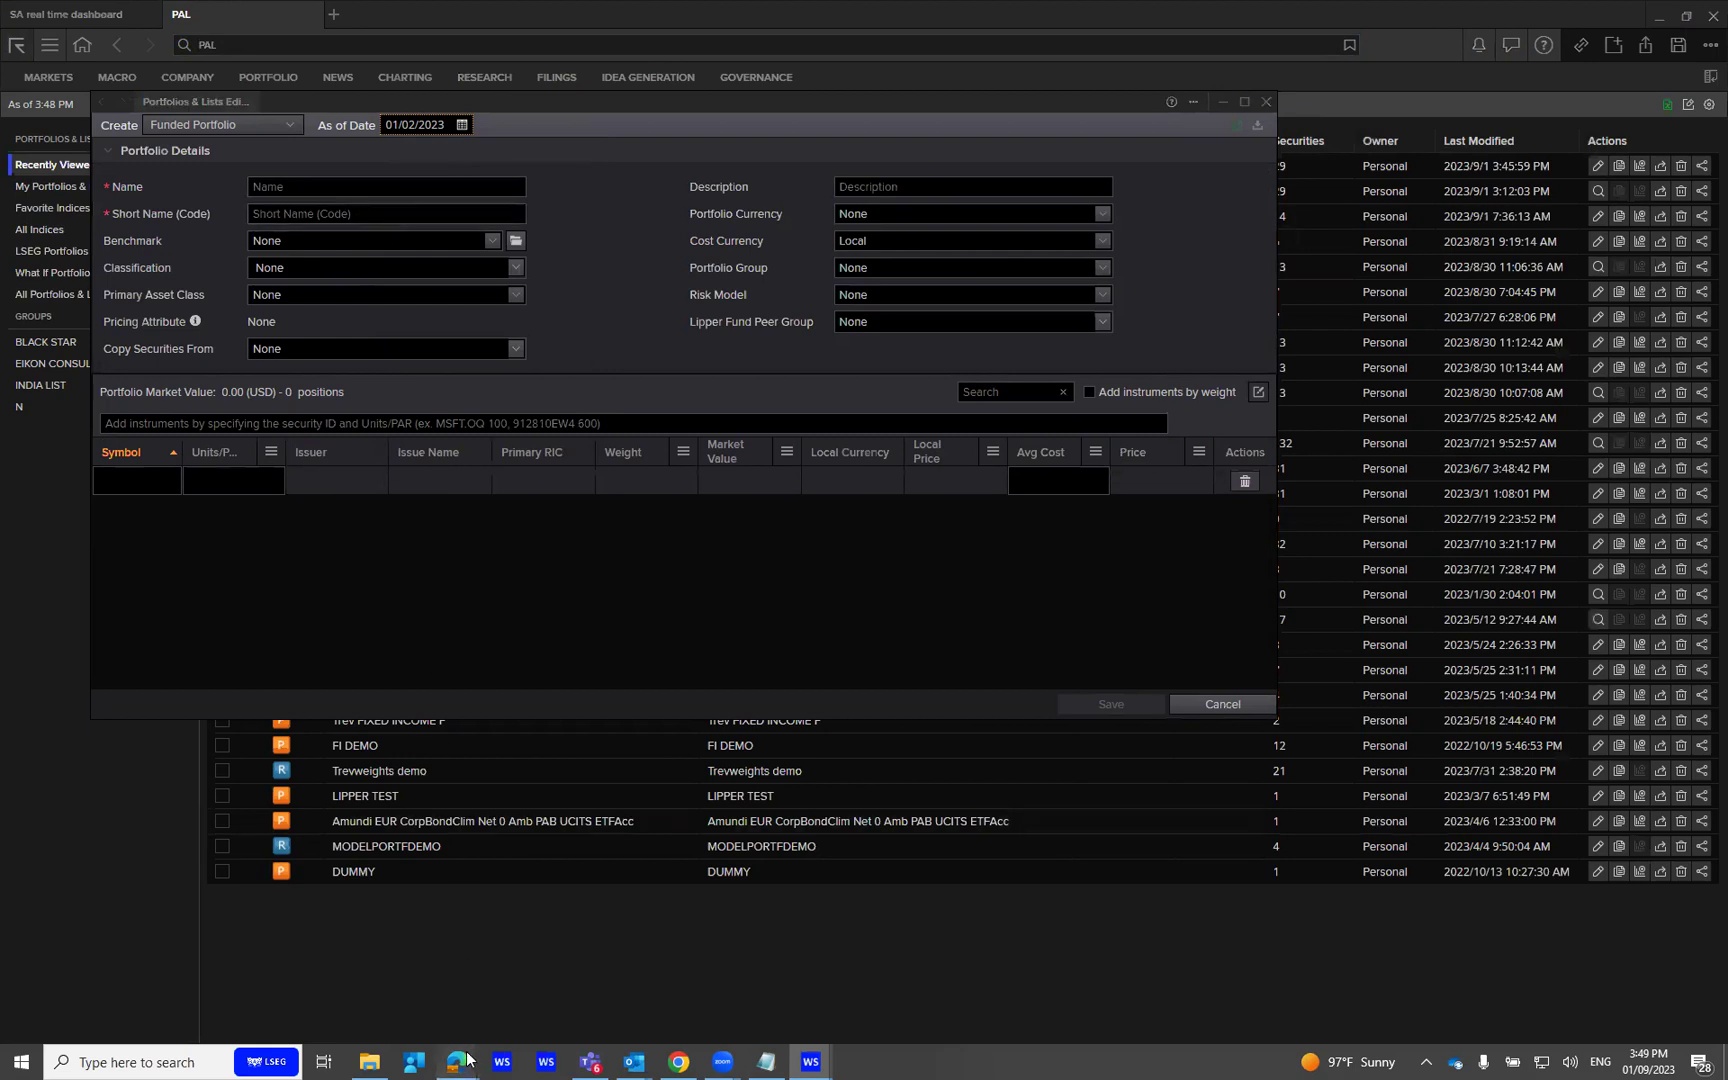
Step: Copy LSEG-UAE-Trev from the Word naming convention document, then return to the portfolio editor
mouse_move(476, 1058)
left_click(740, 975)
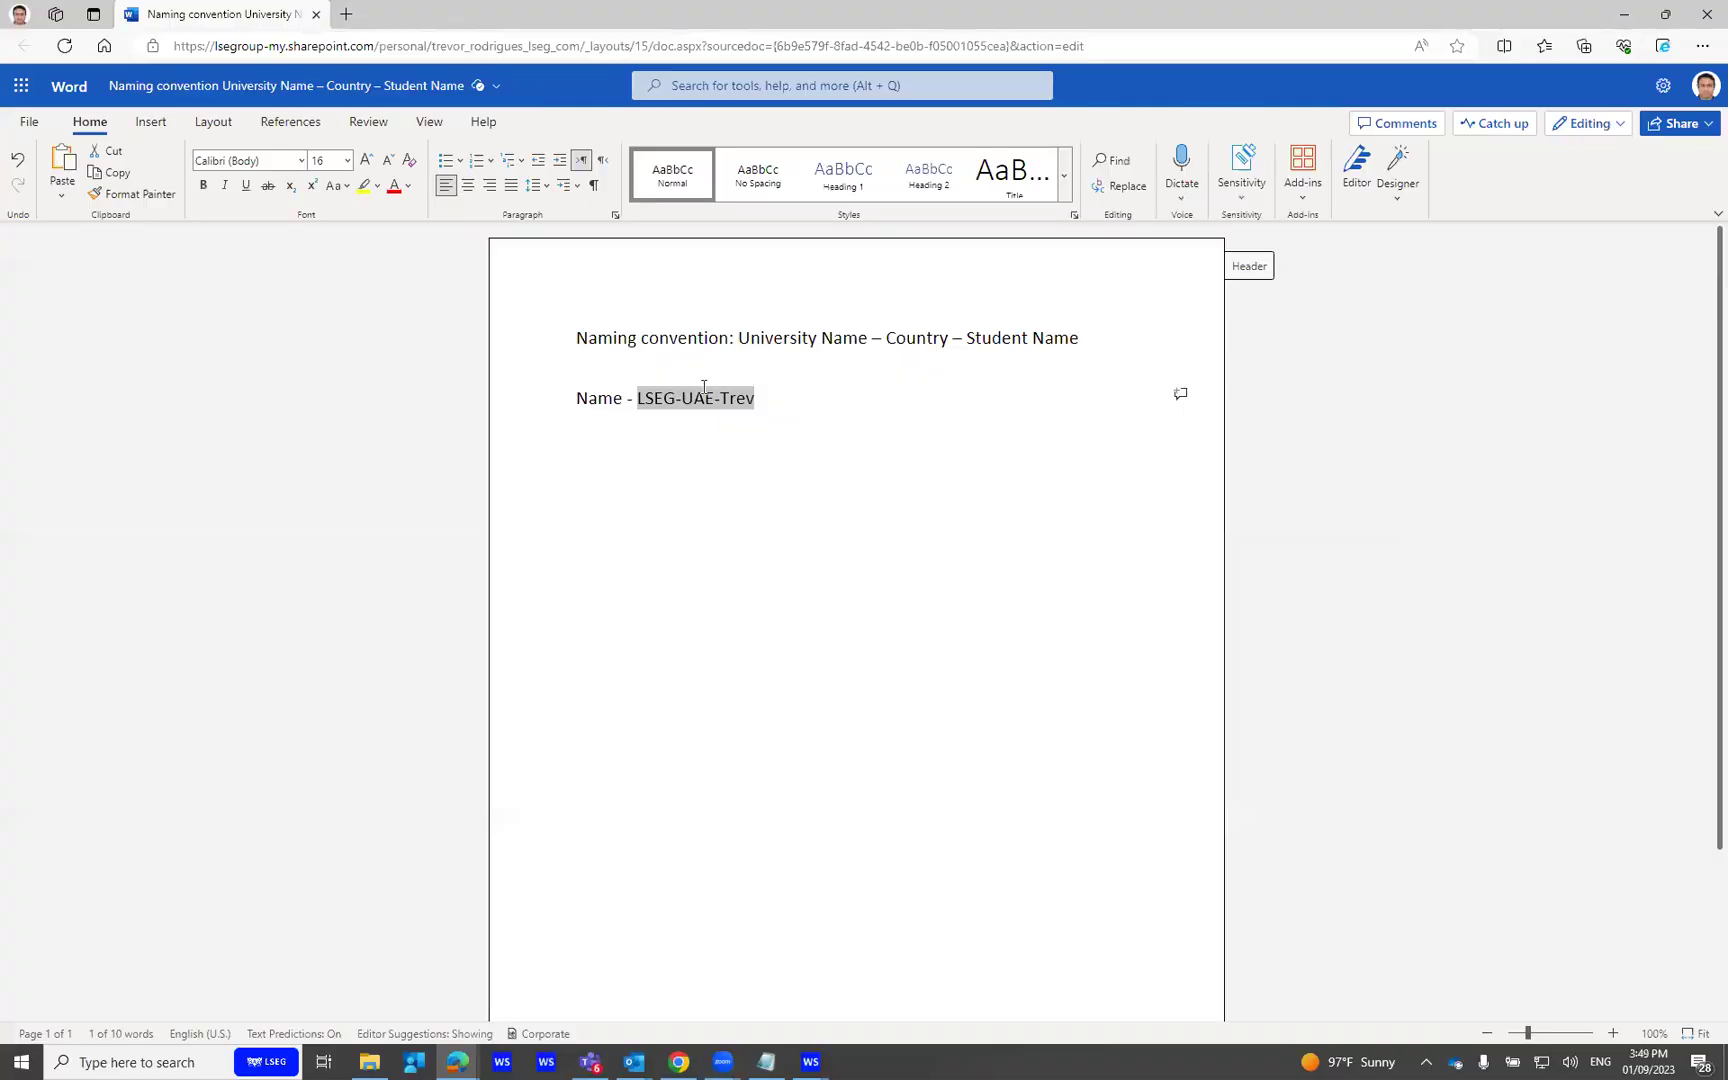
key("End")
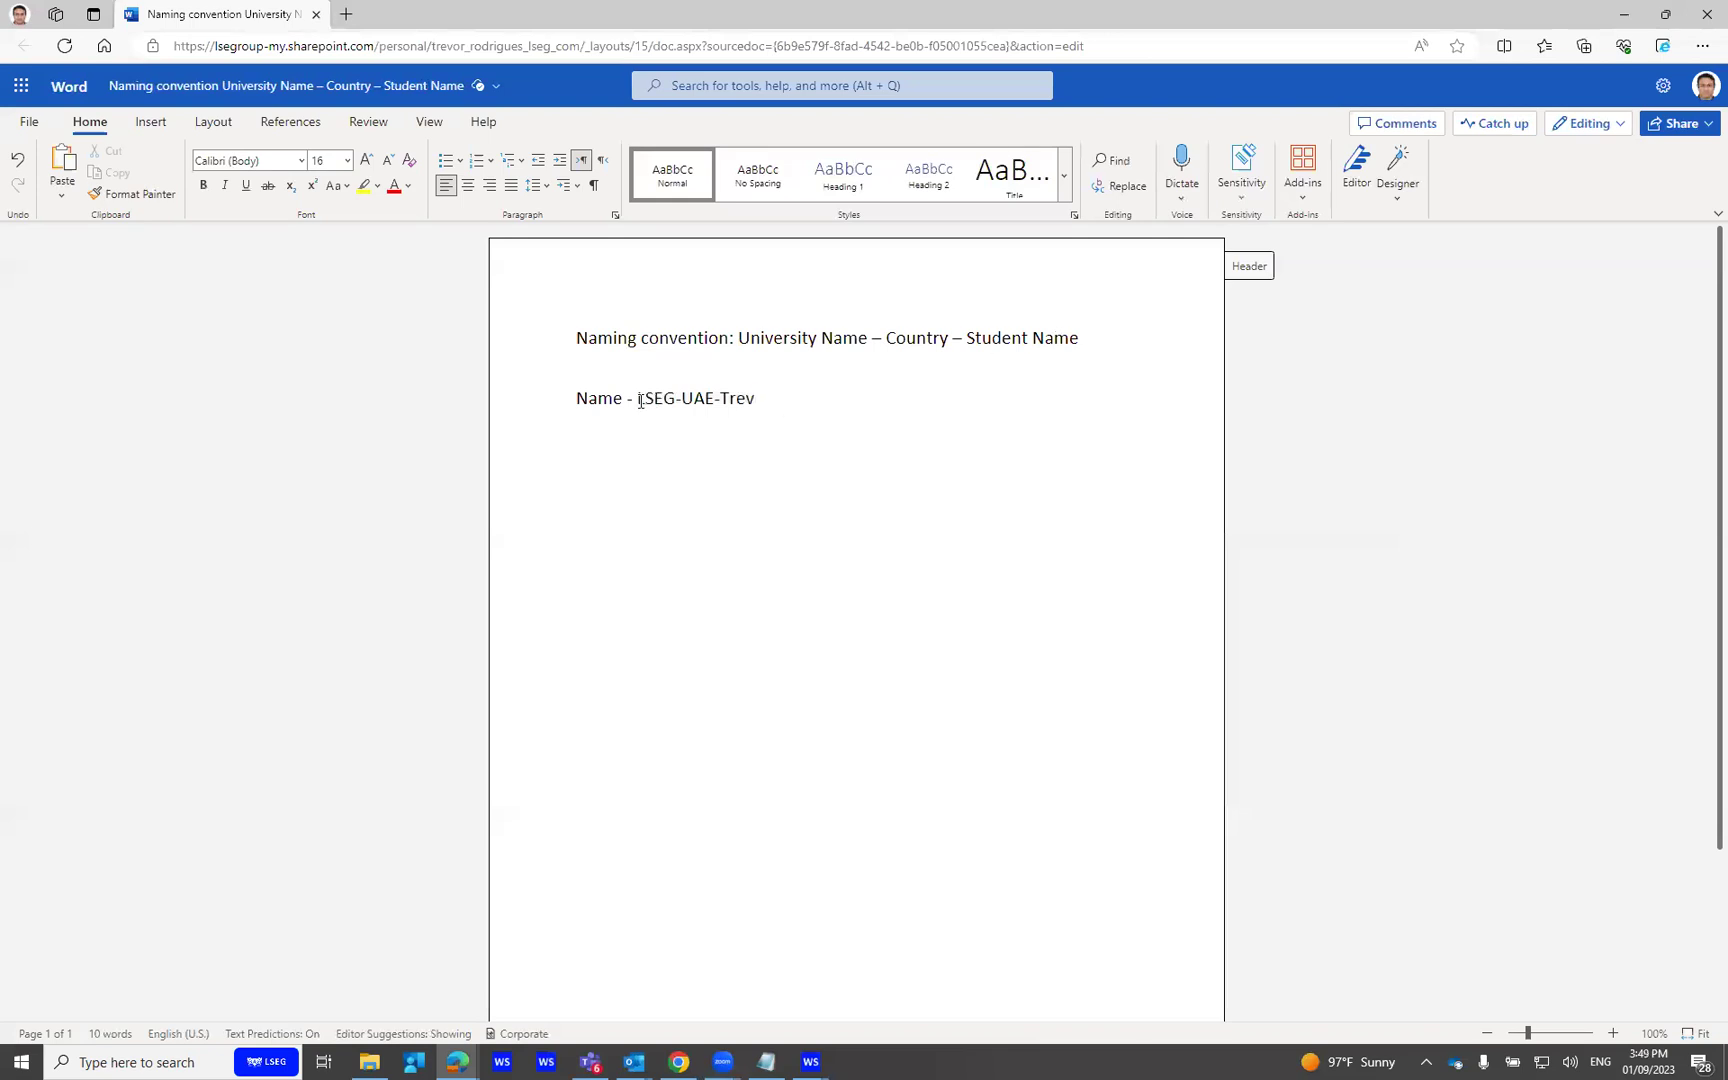
left_click_drag(639, 401, 757, 395)
key("ctrl+c")
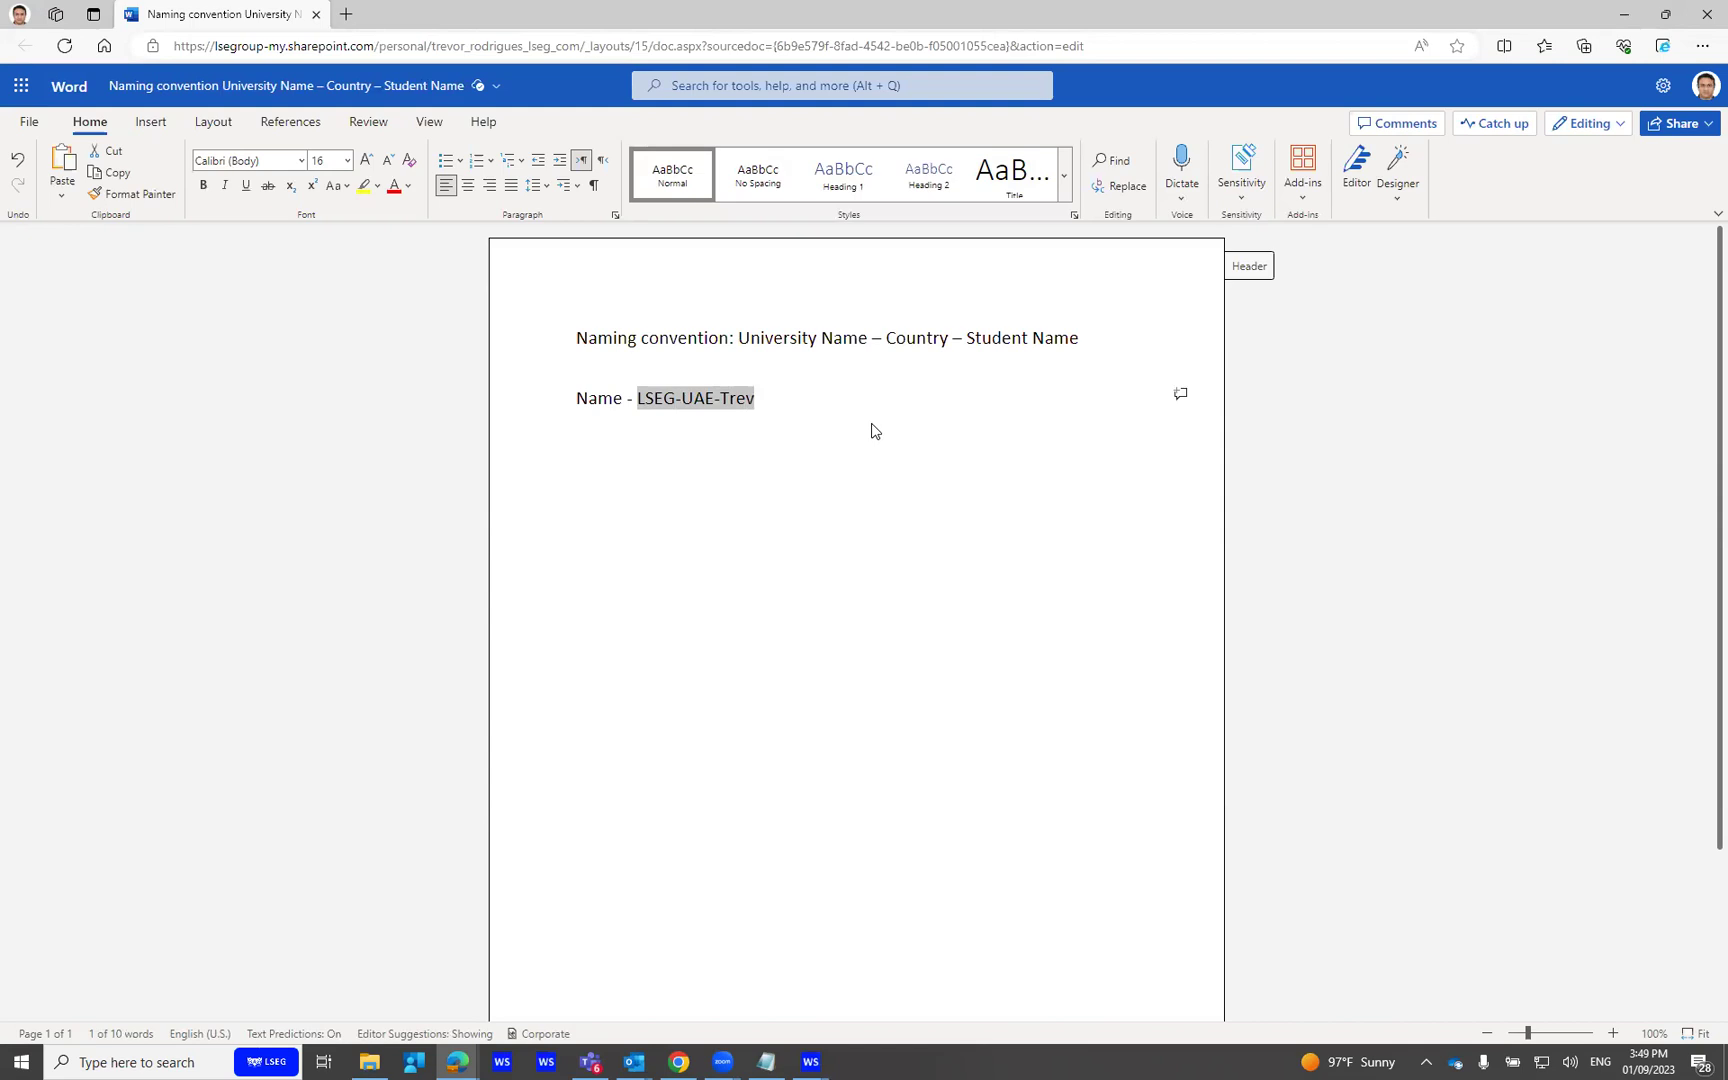
key("super+Tab")
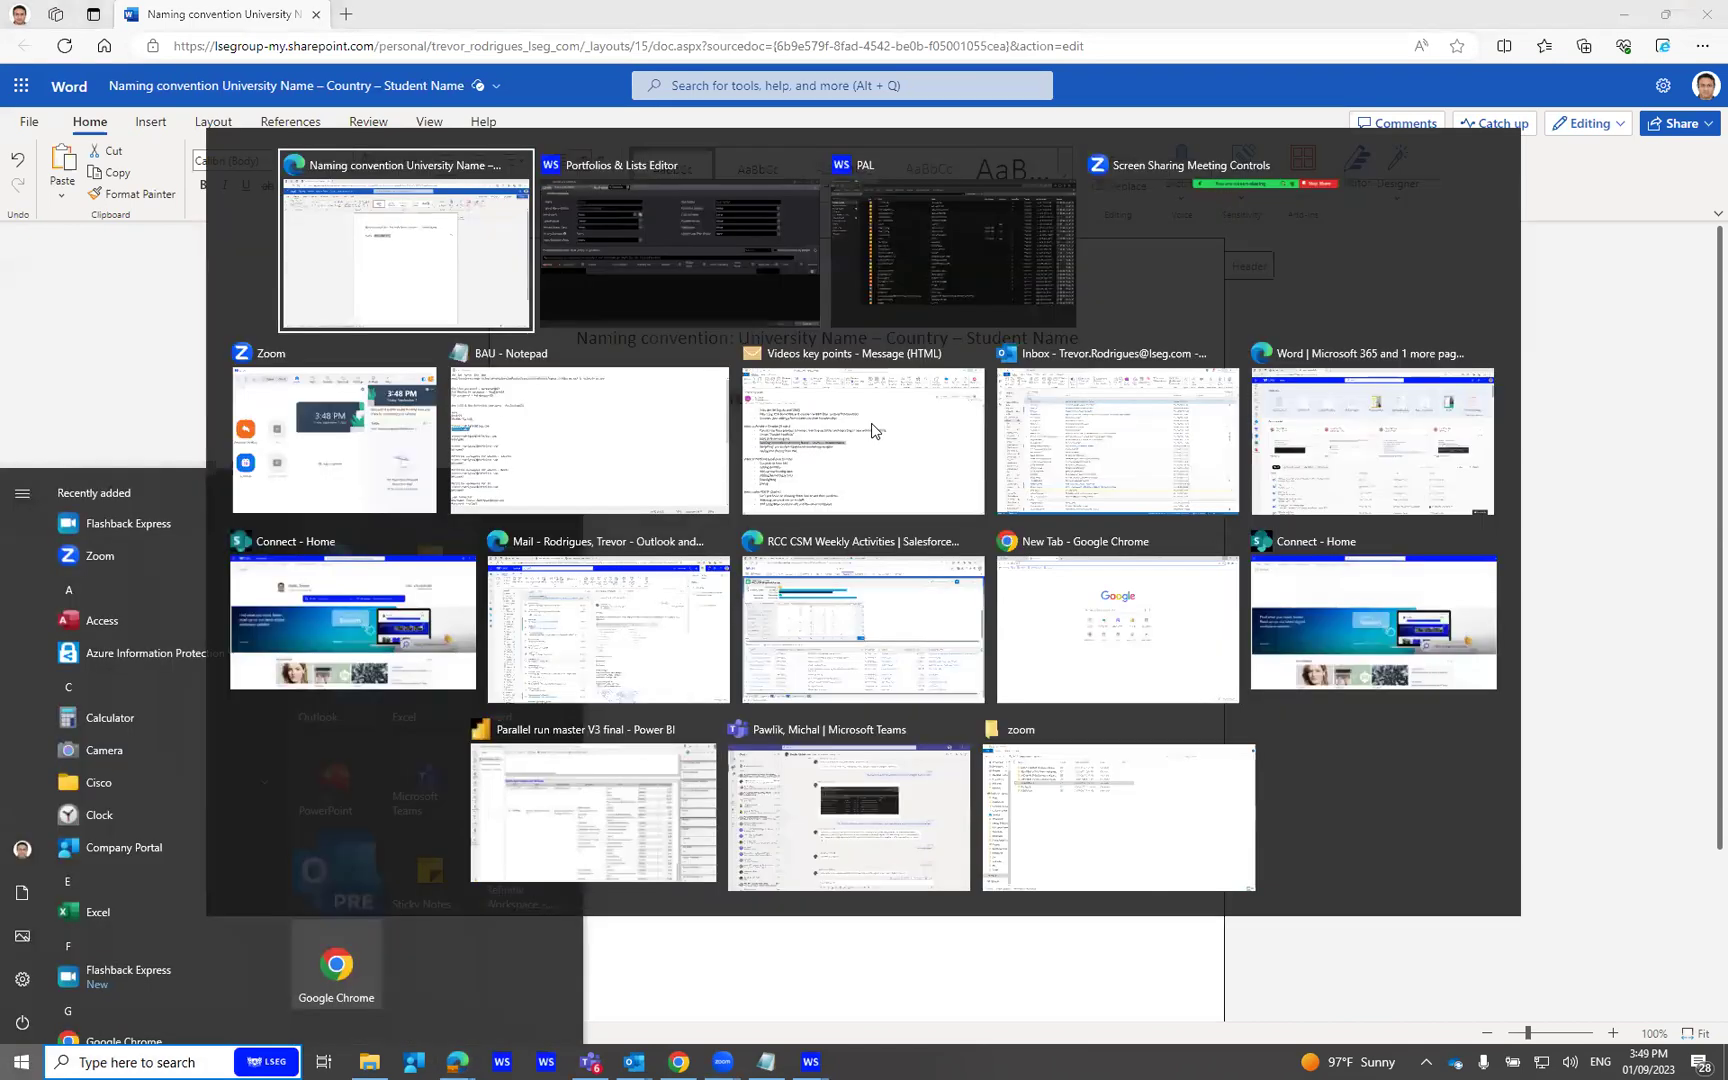
left_click(660, 255)
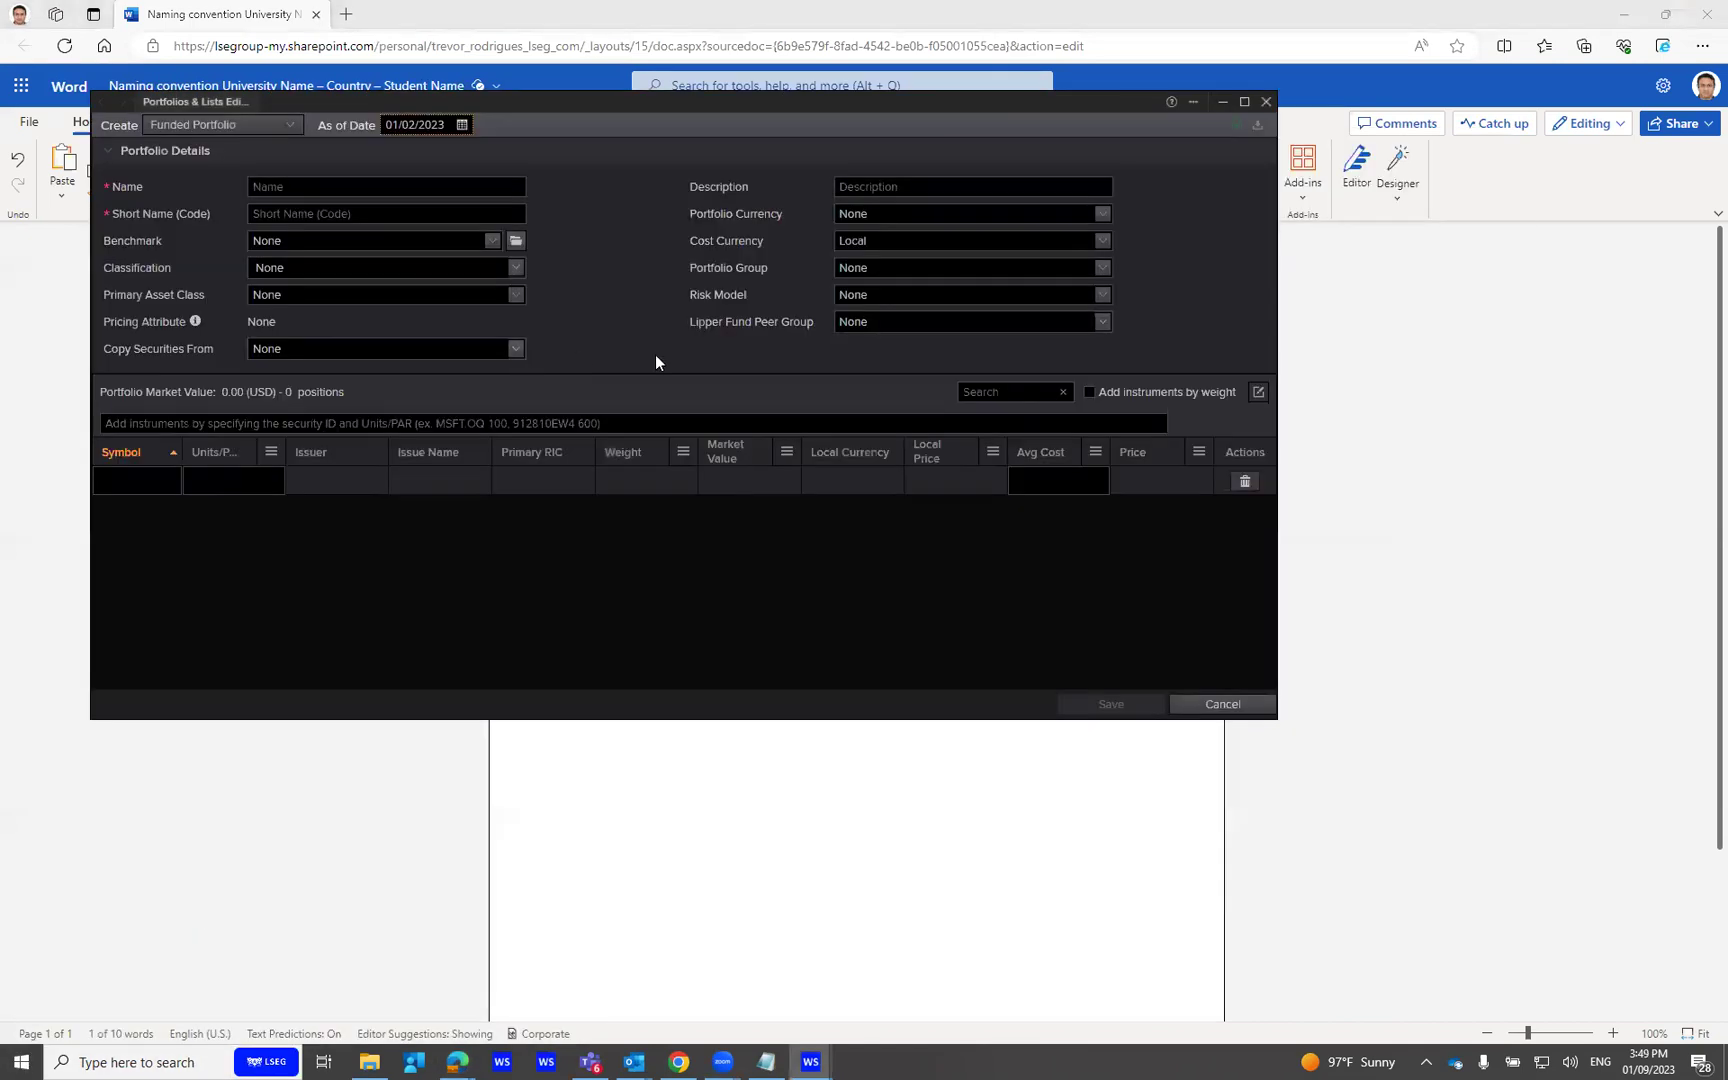
Step: Name the portfolio LSEG-UAE-Trevn so both Name and Short Name (Code) match
left_click(1623, 14)
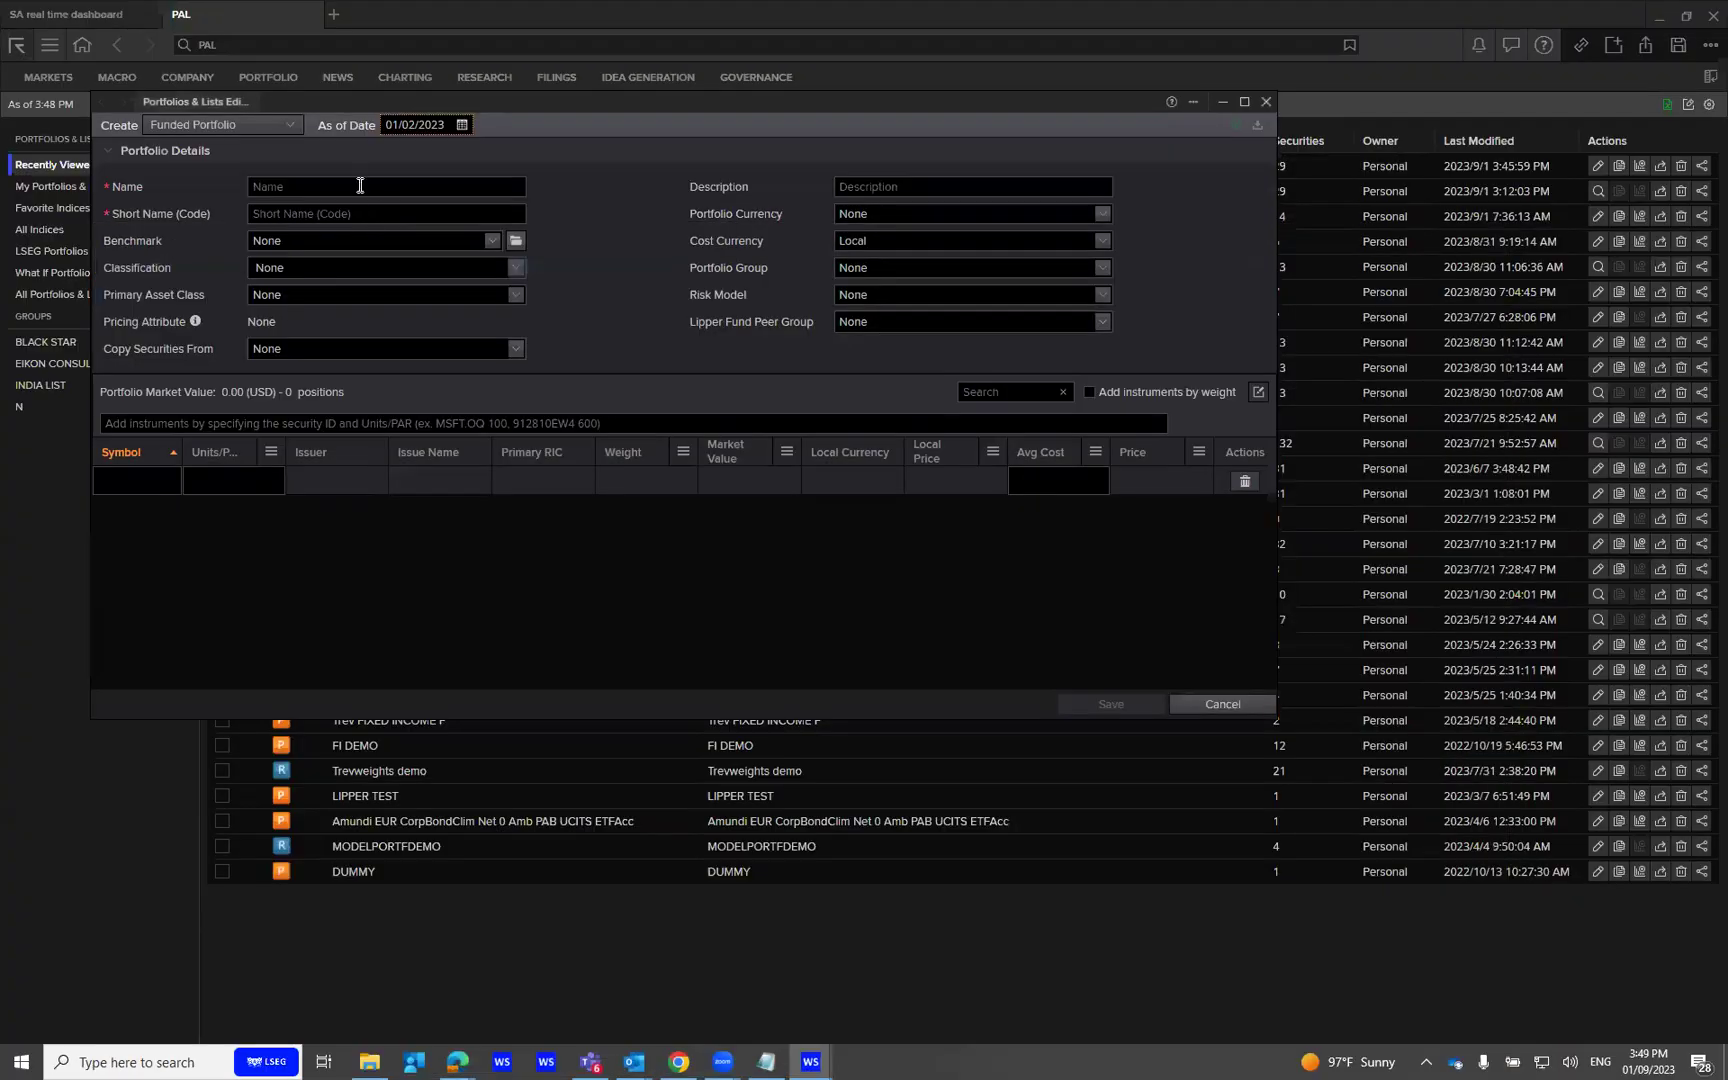
key("ctrl+v")
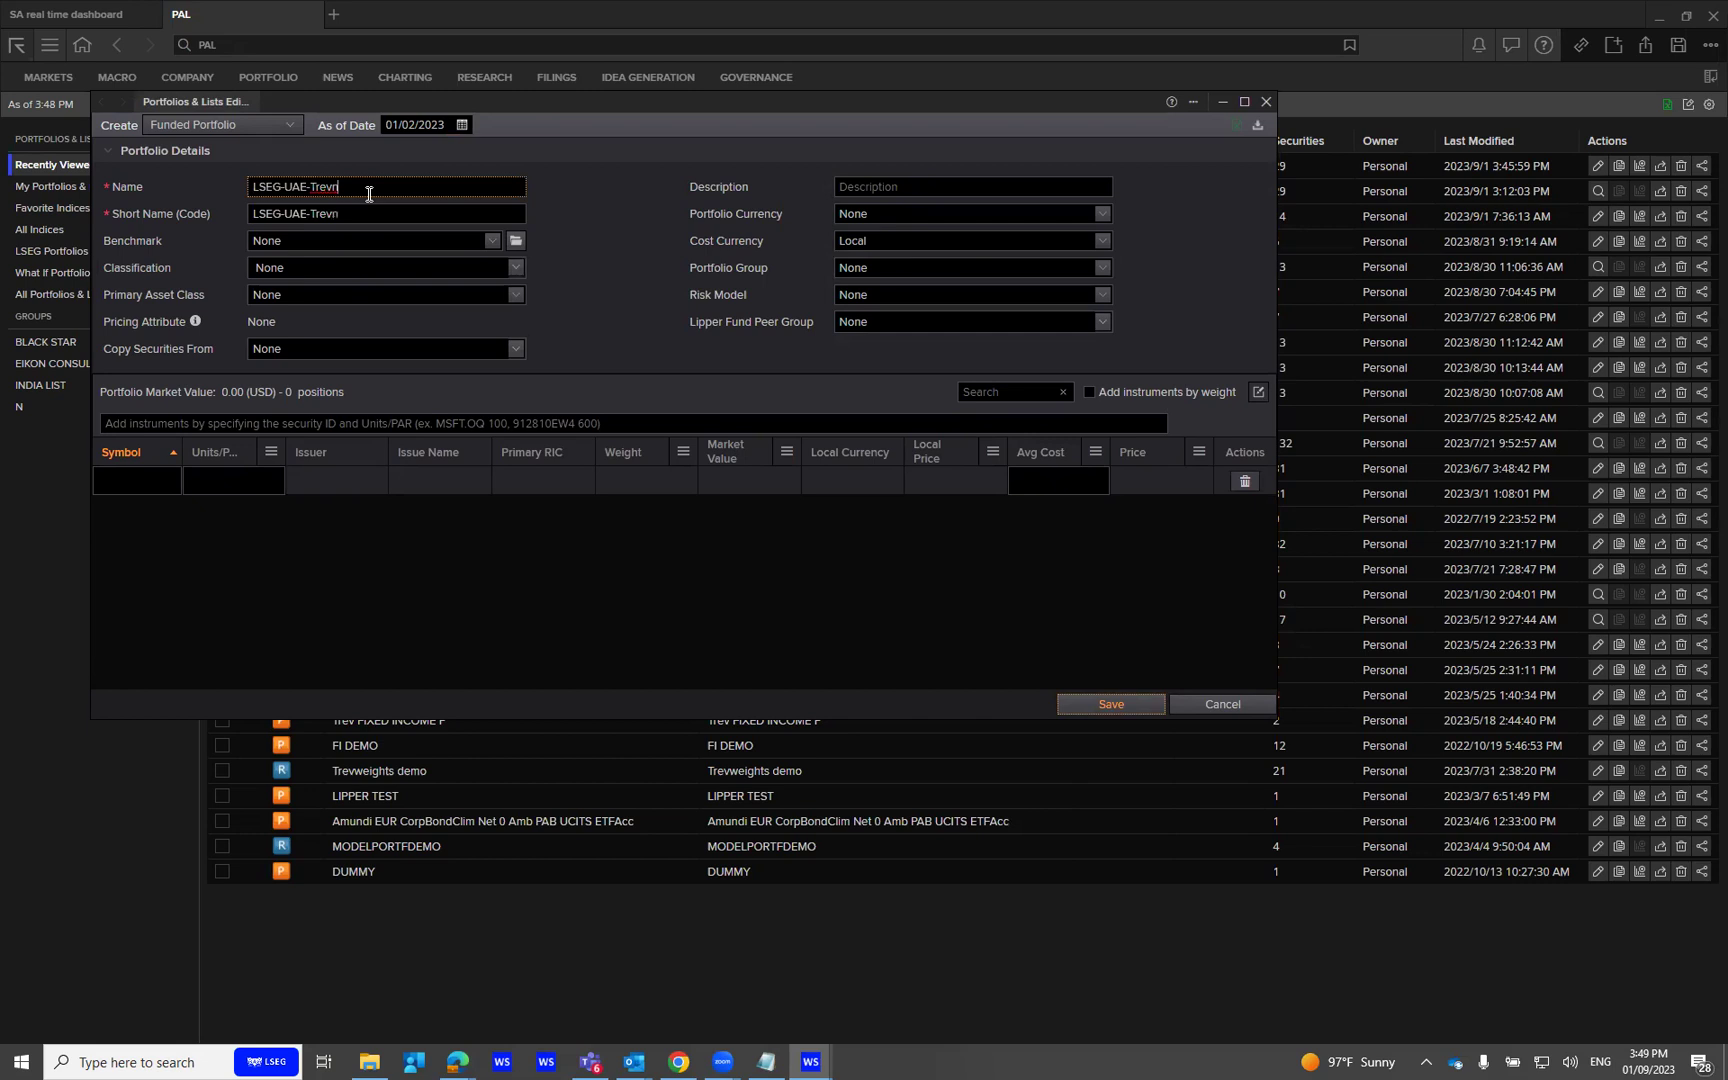
key("Tab")
Step: Copy the 29 securities from the university 123 list at default market cap values, totalling 1,000,000 USD
left_click(513, 354)
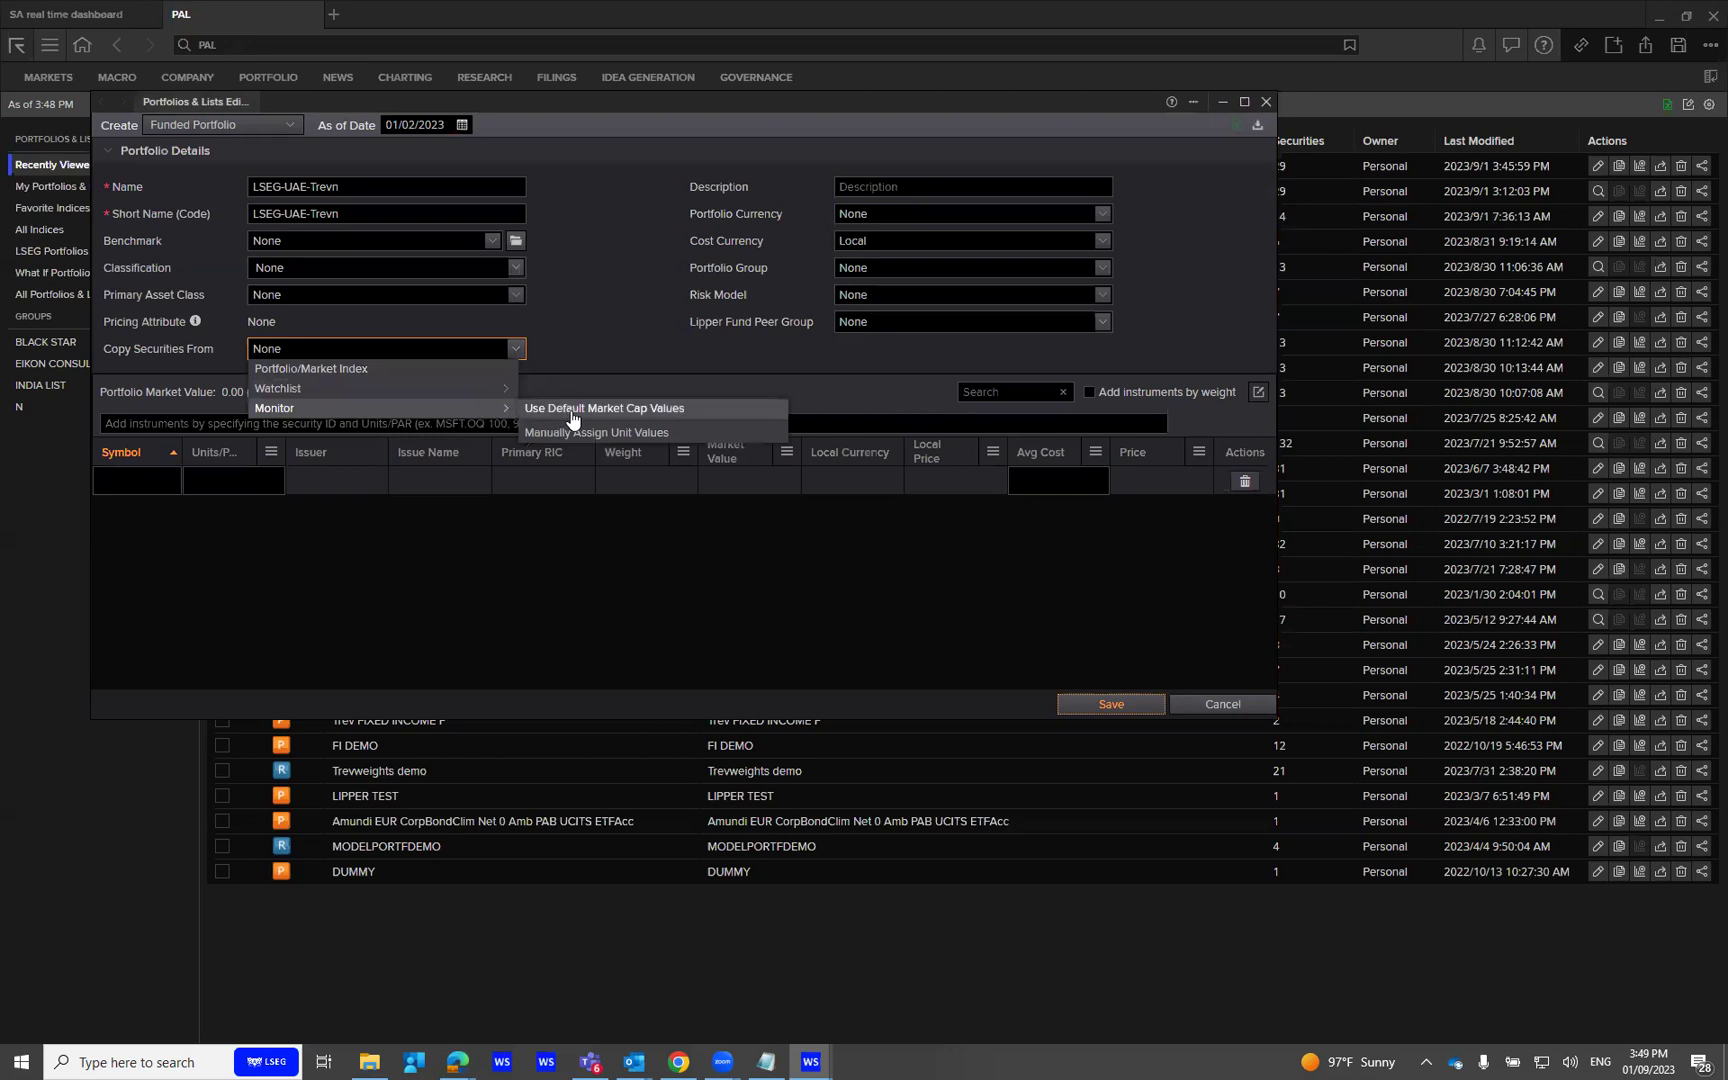
left_click(576, 389)
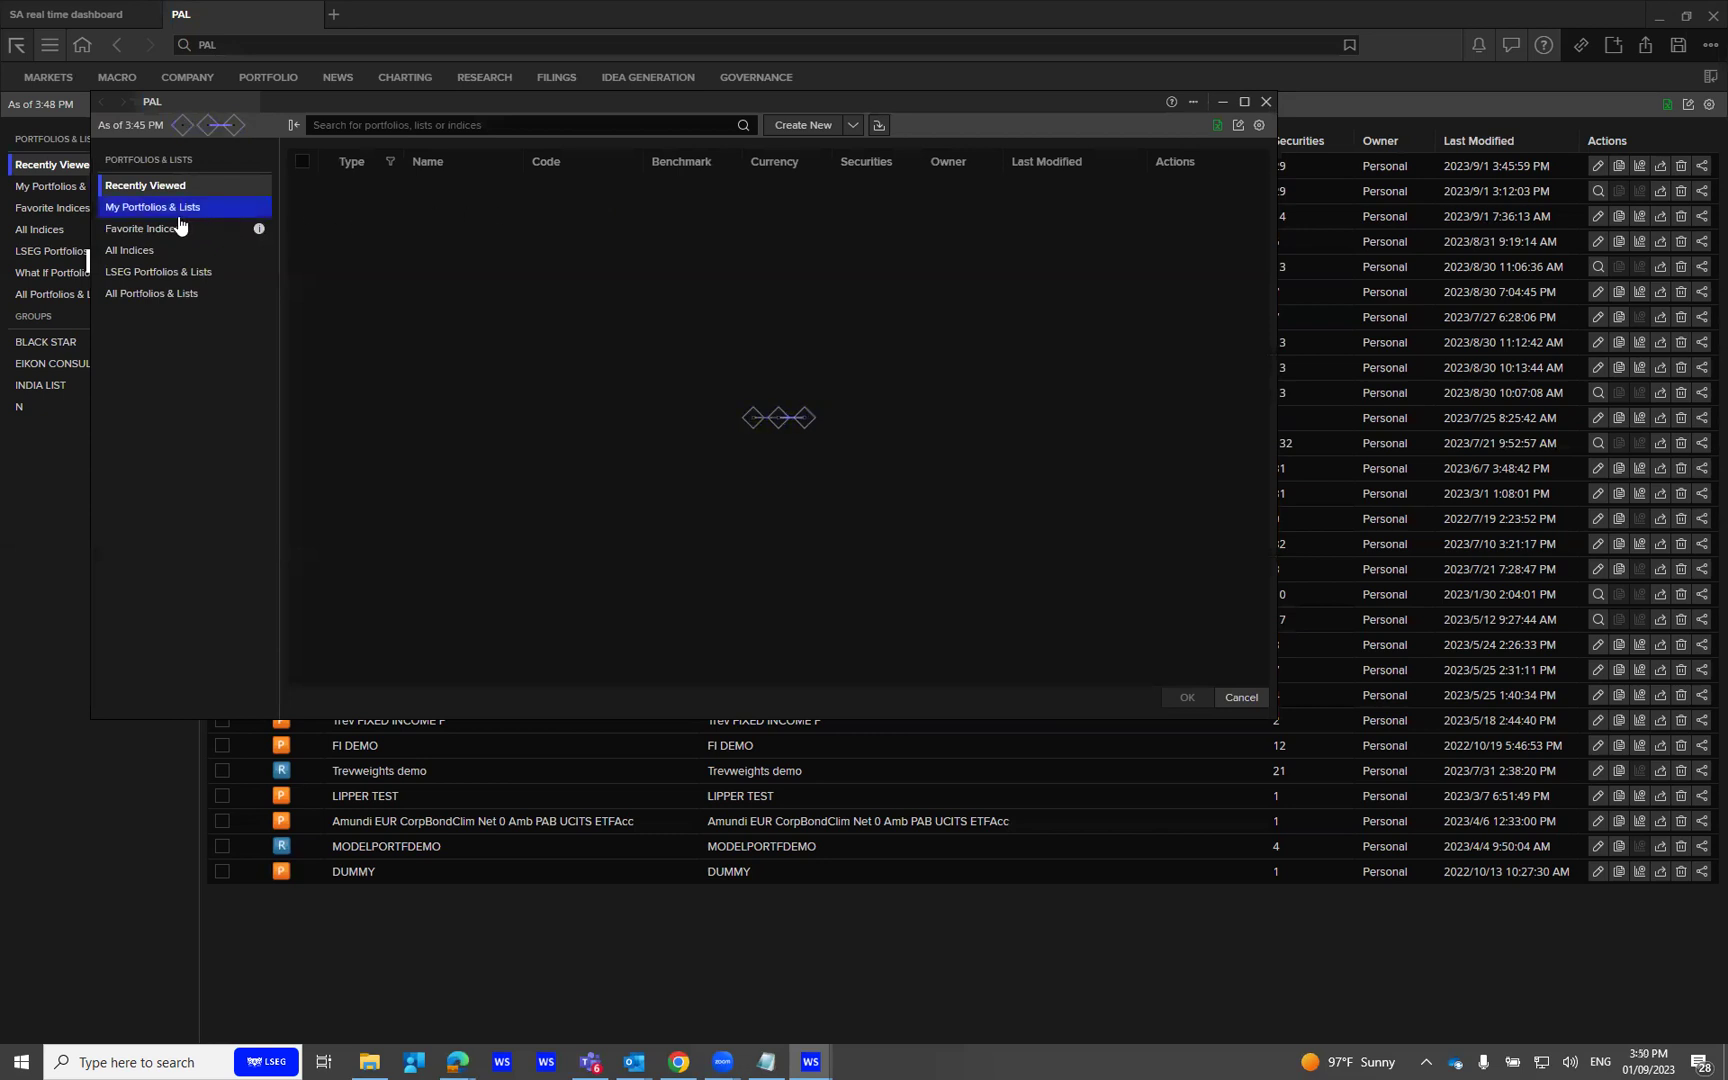
left_click(127, 214)
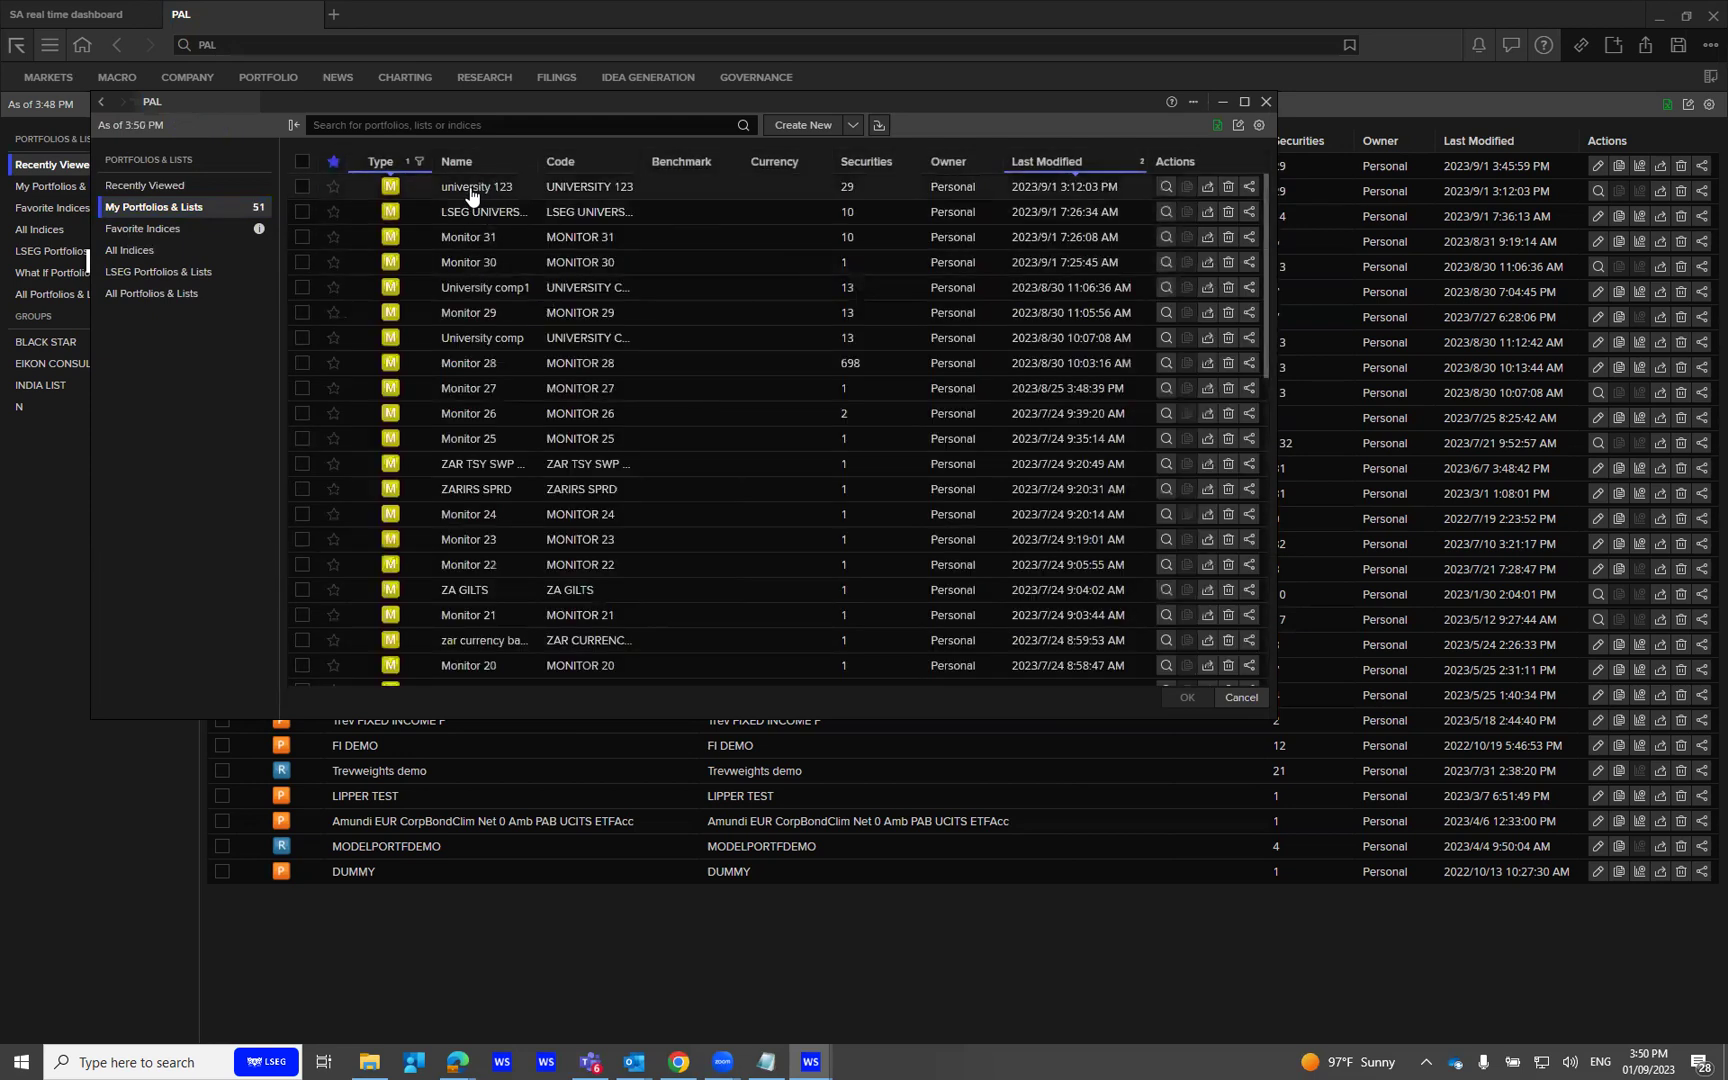
left_click(304, 189)
left_click(1187, 701)
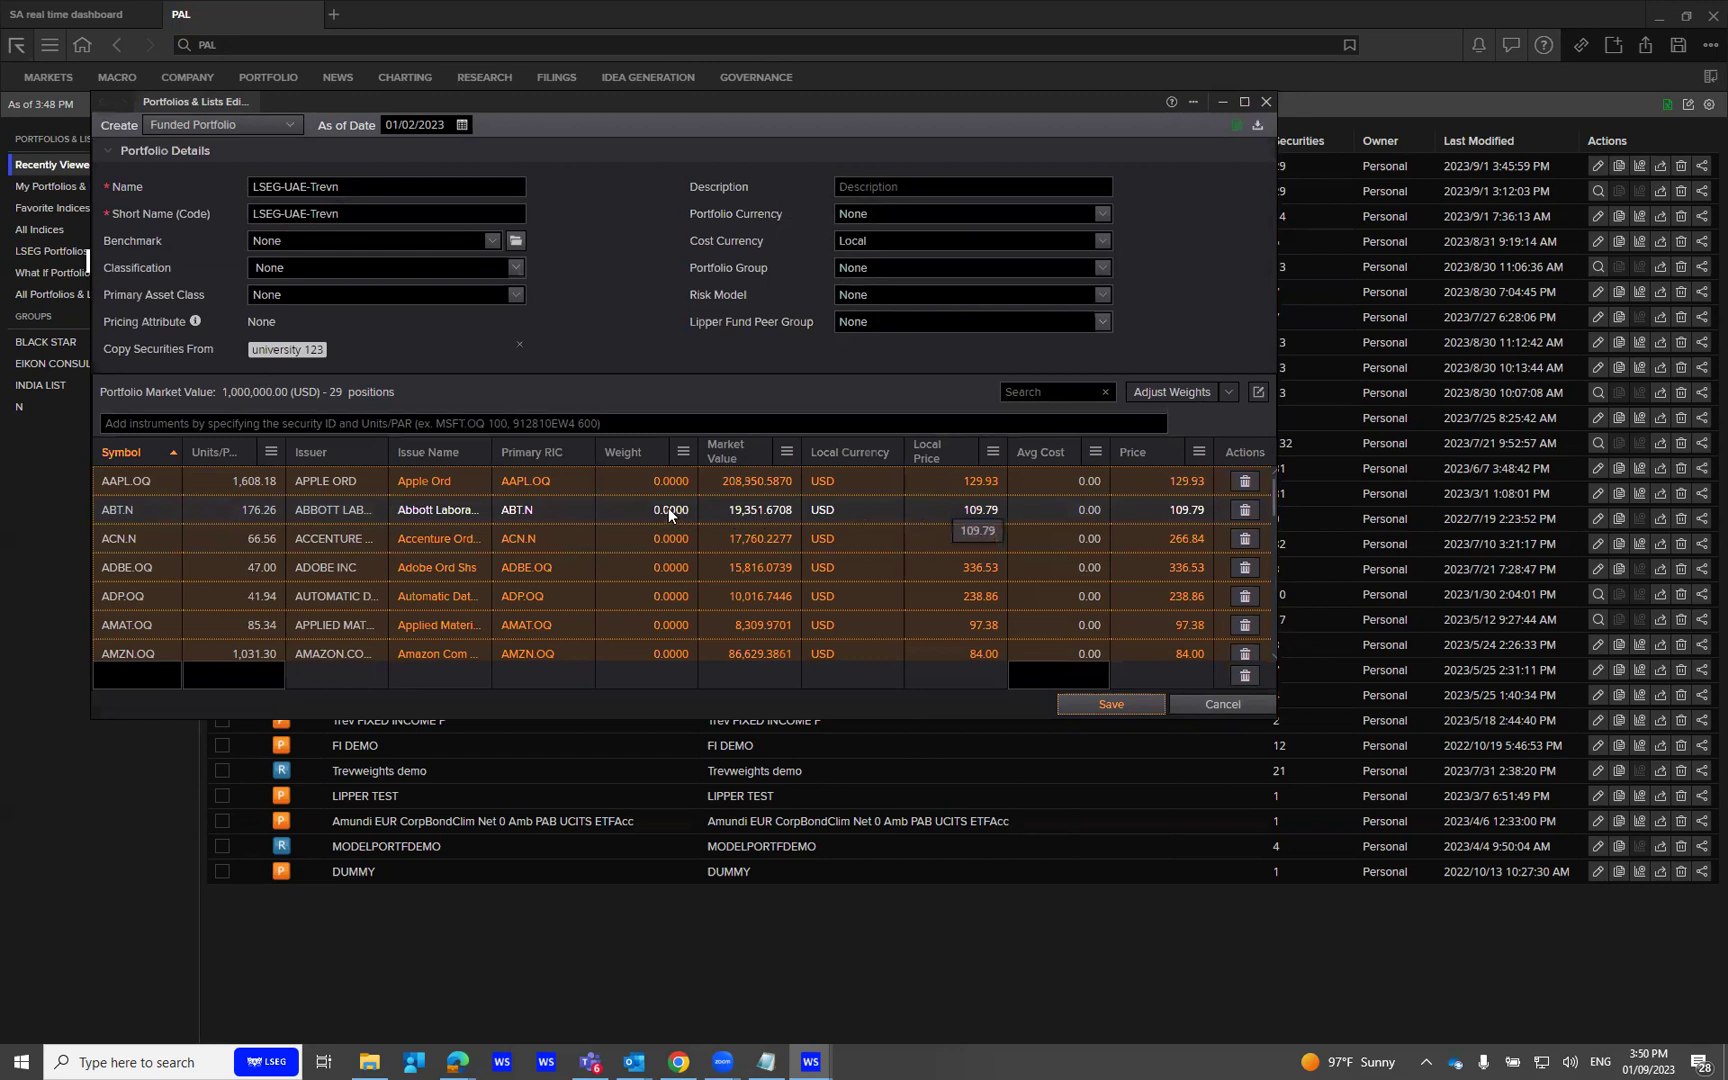
Step: Apply Equal Weight so each of the 29 holdings is worth 34,482.7586 USD
left_click(674, 540)
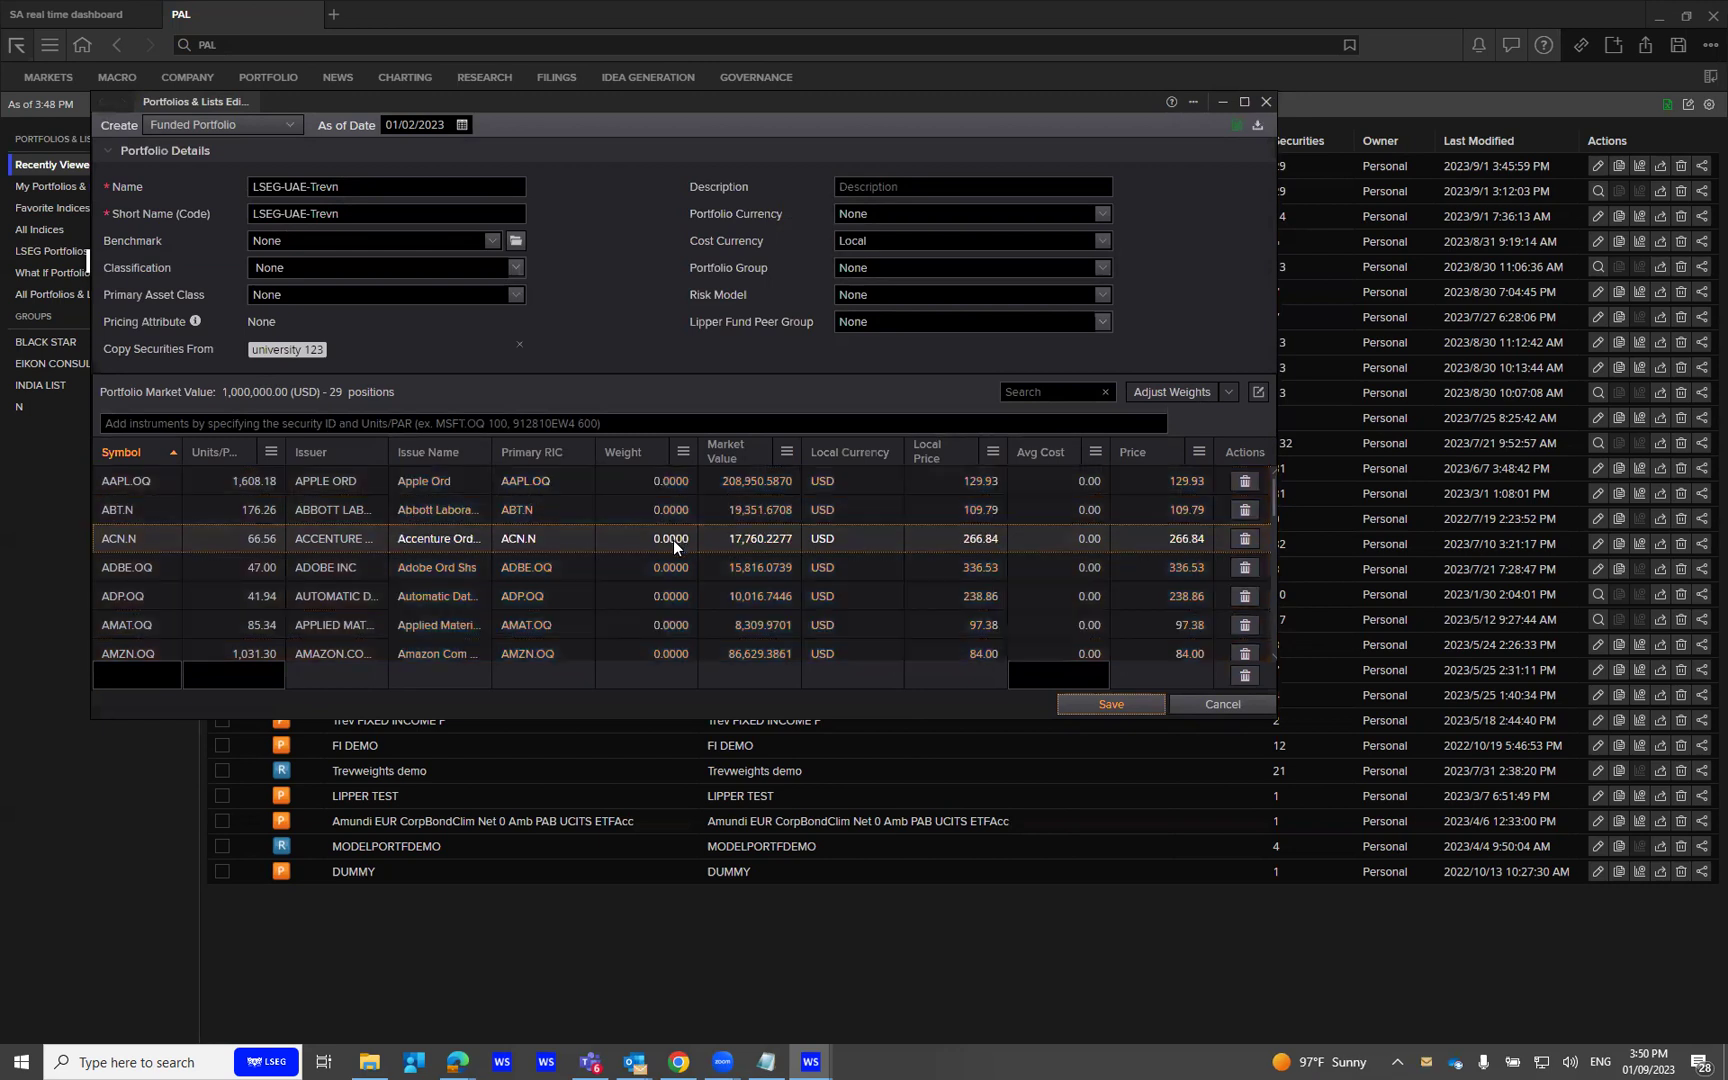
left_click(1228, 395)
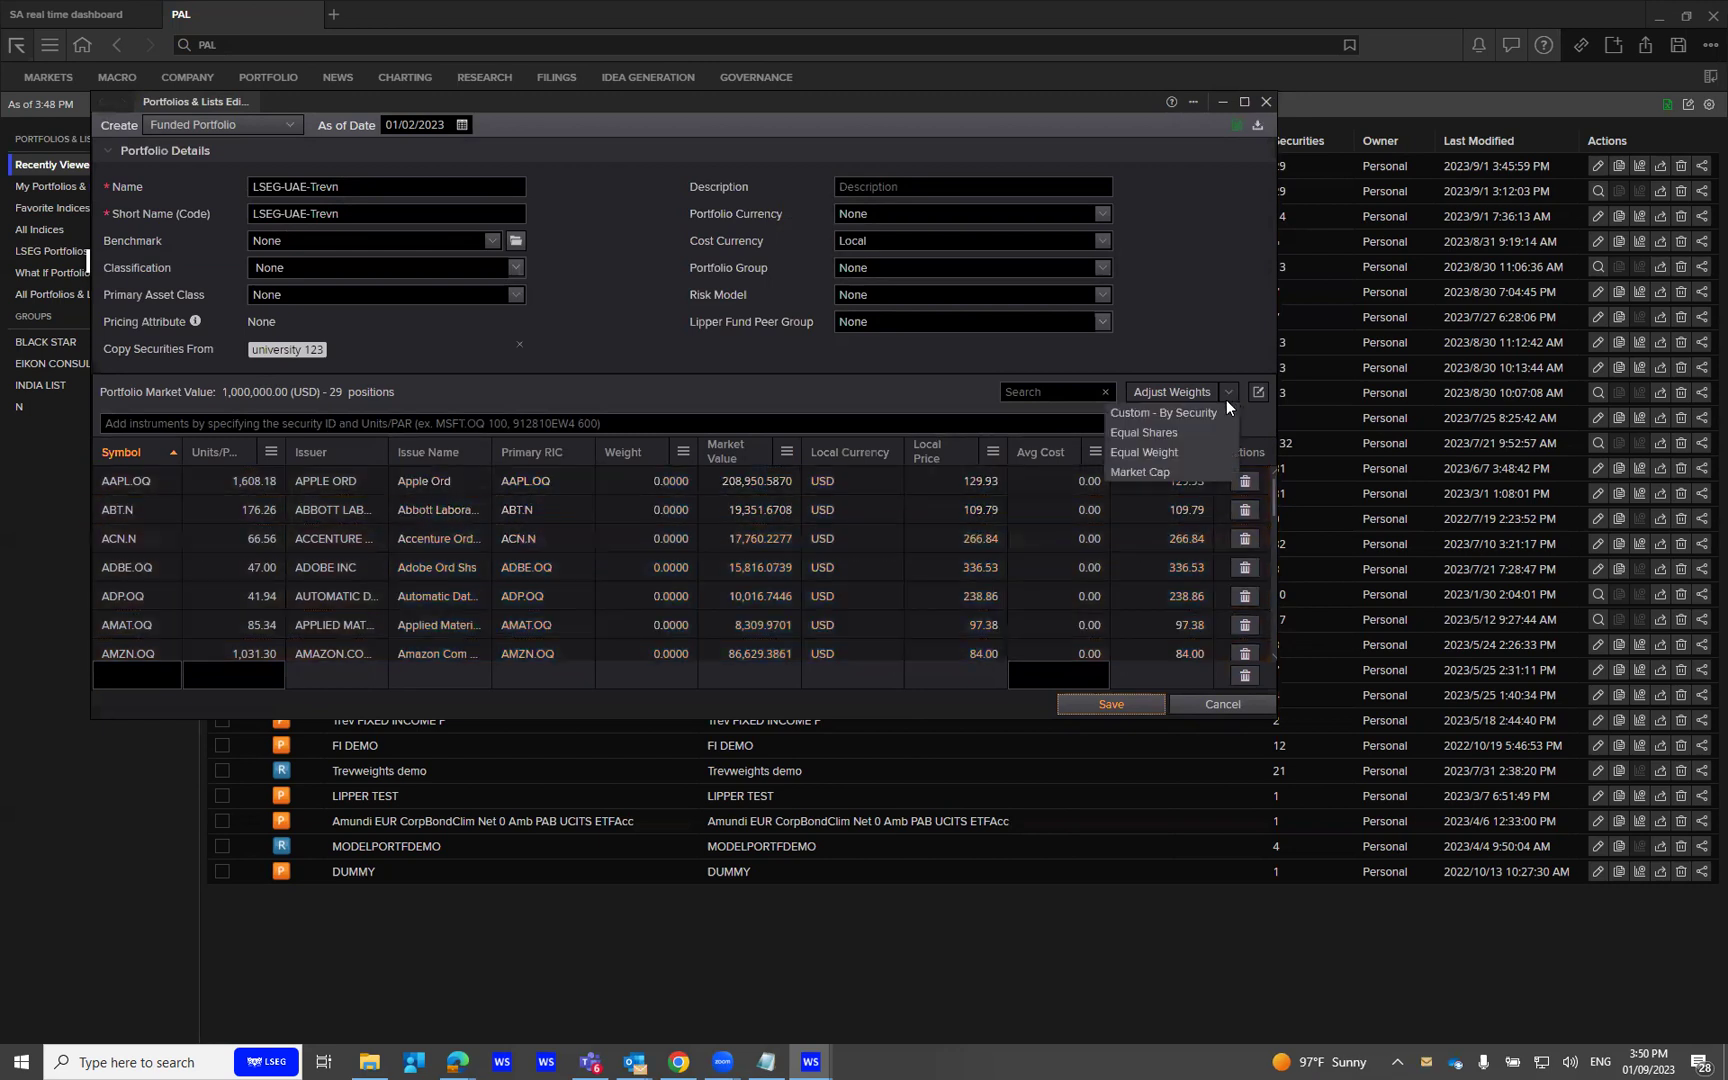
left_click(1193, 462)
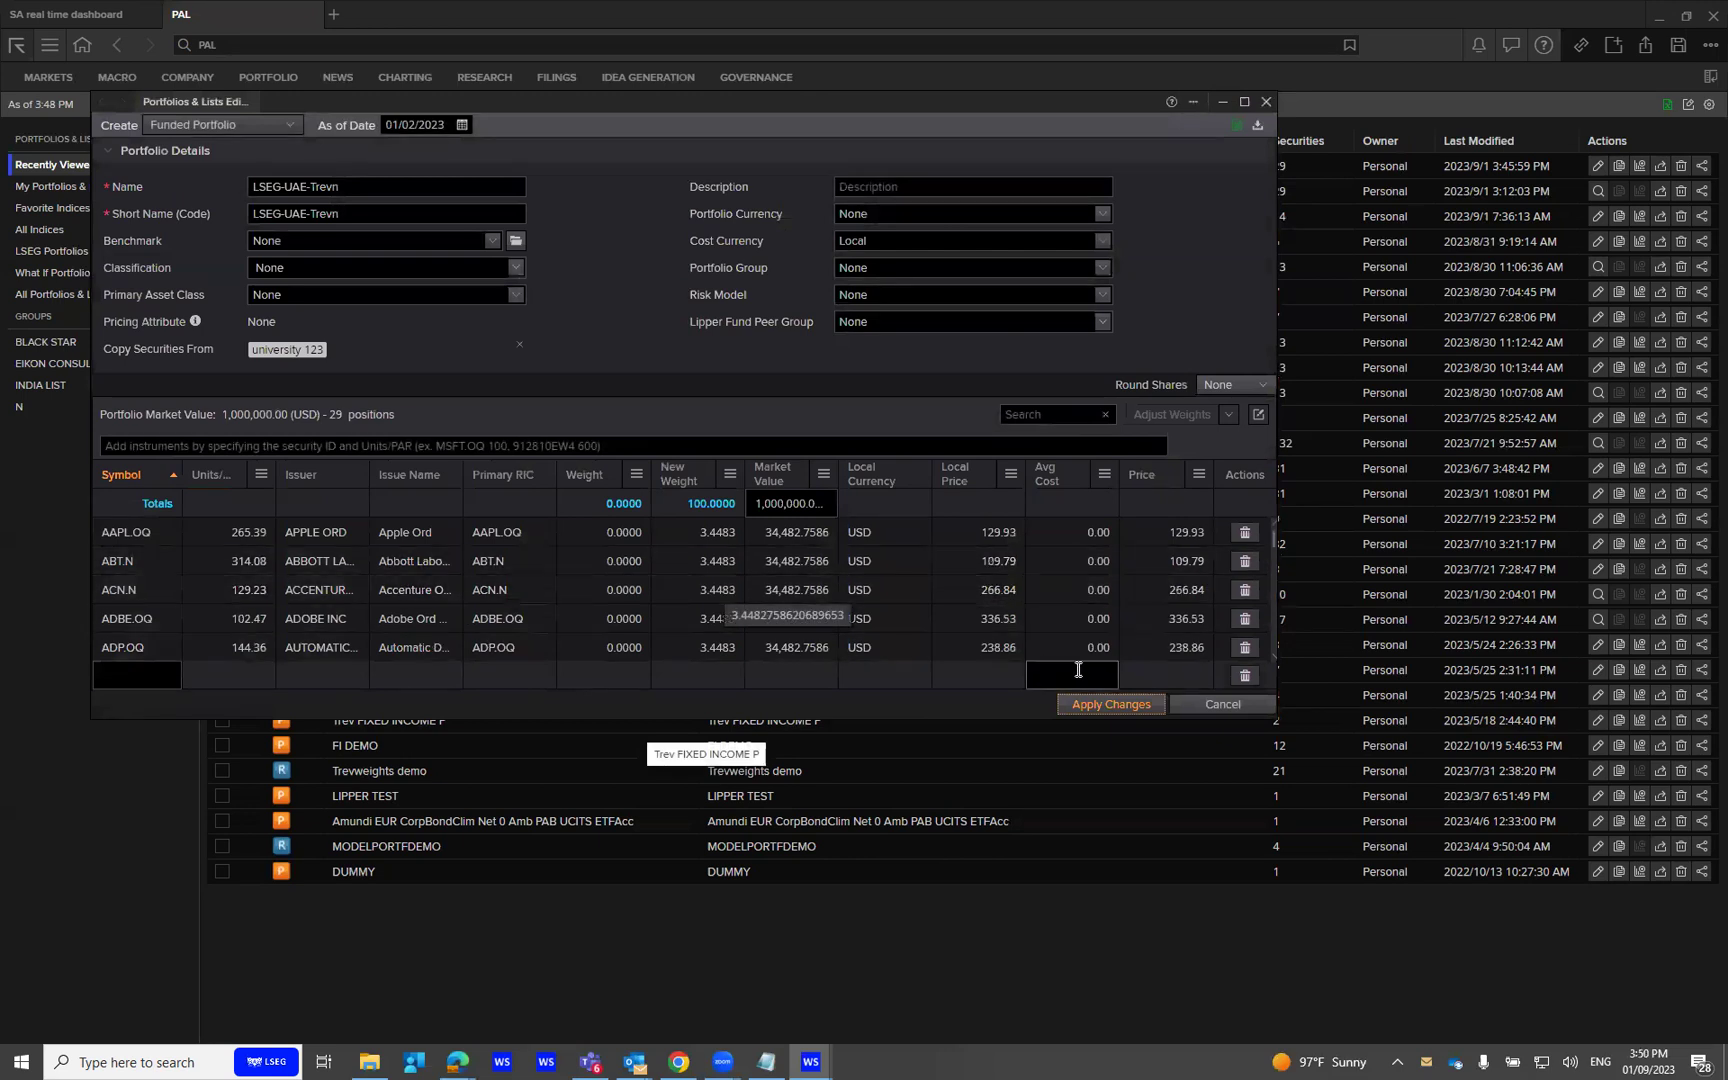
left_click(1086, 712)
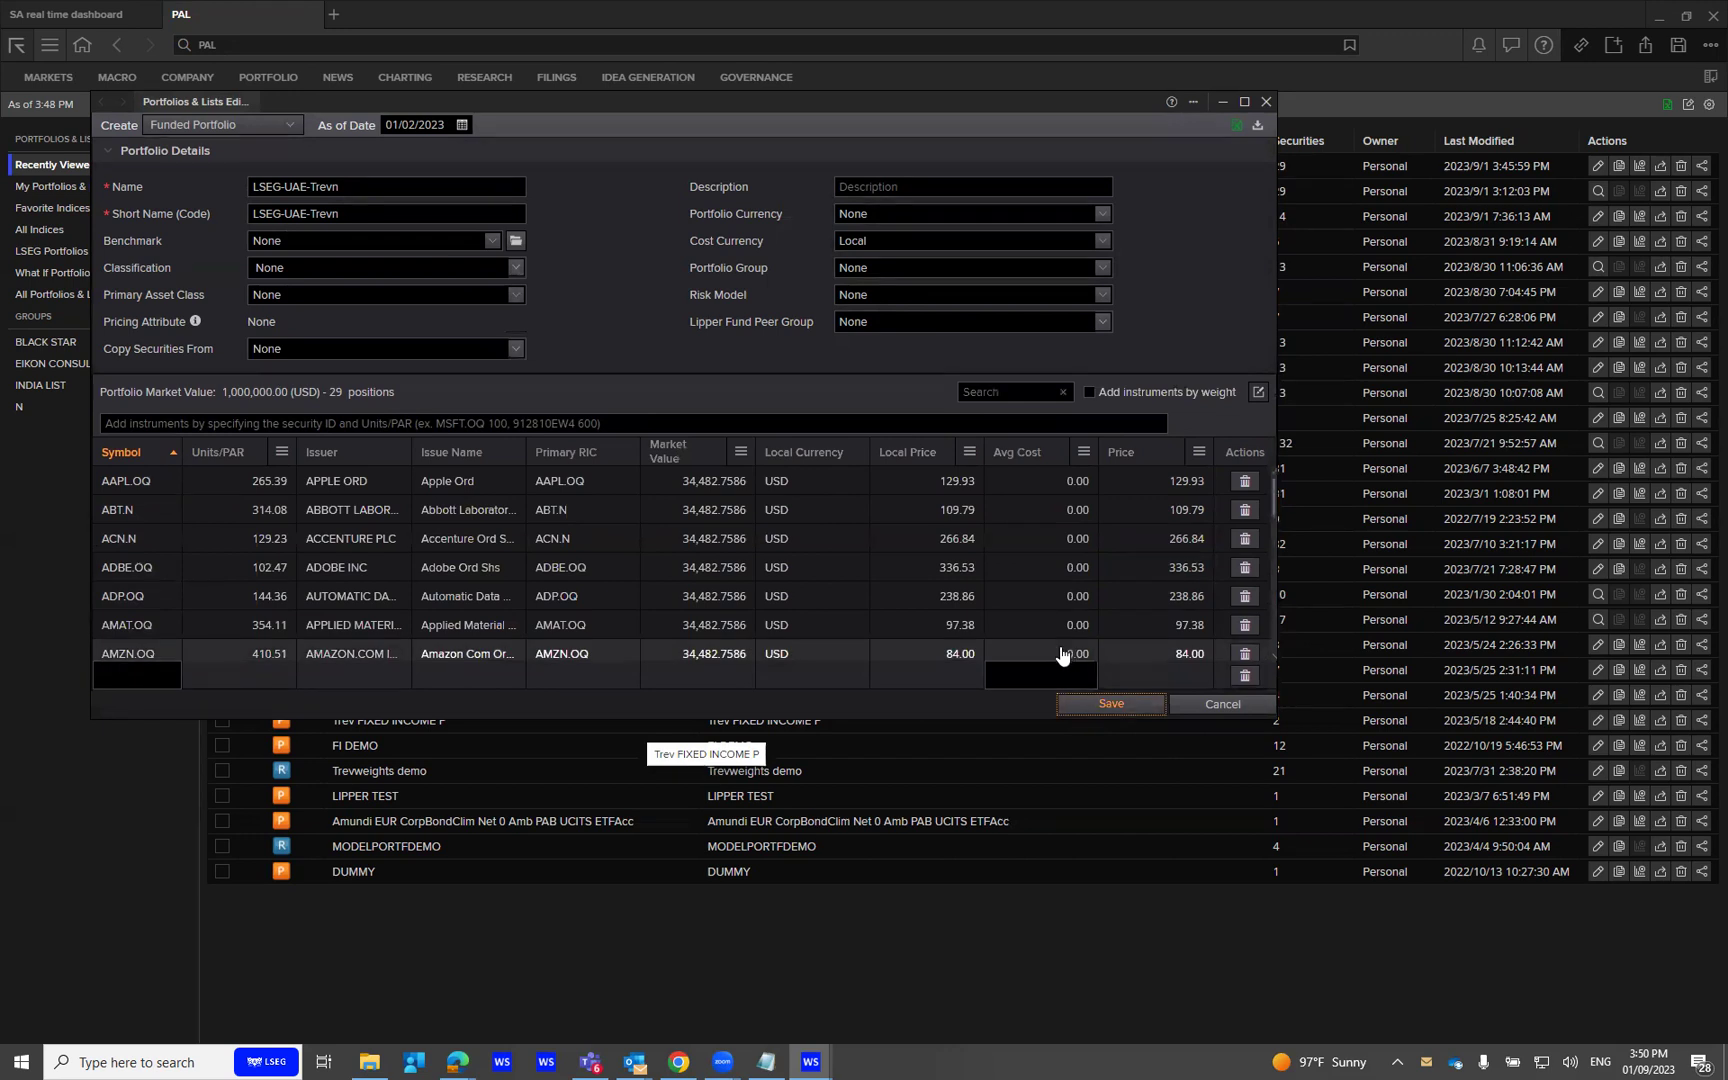
Step: Save LSEG-UAE-Trevn, review its January 2023 holdings dates, and close the editor
left_click(1100, 705)
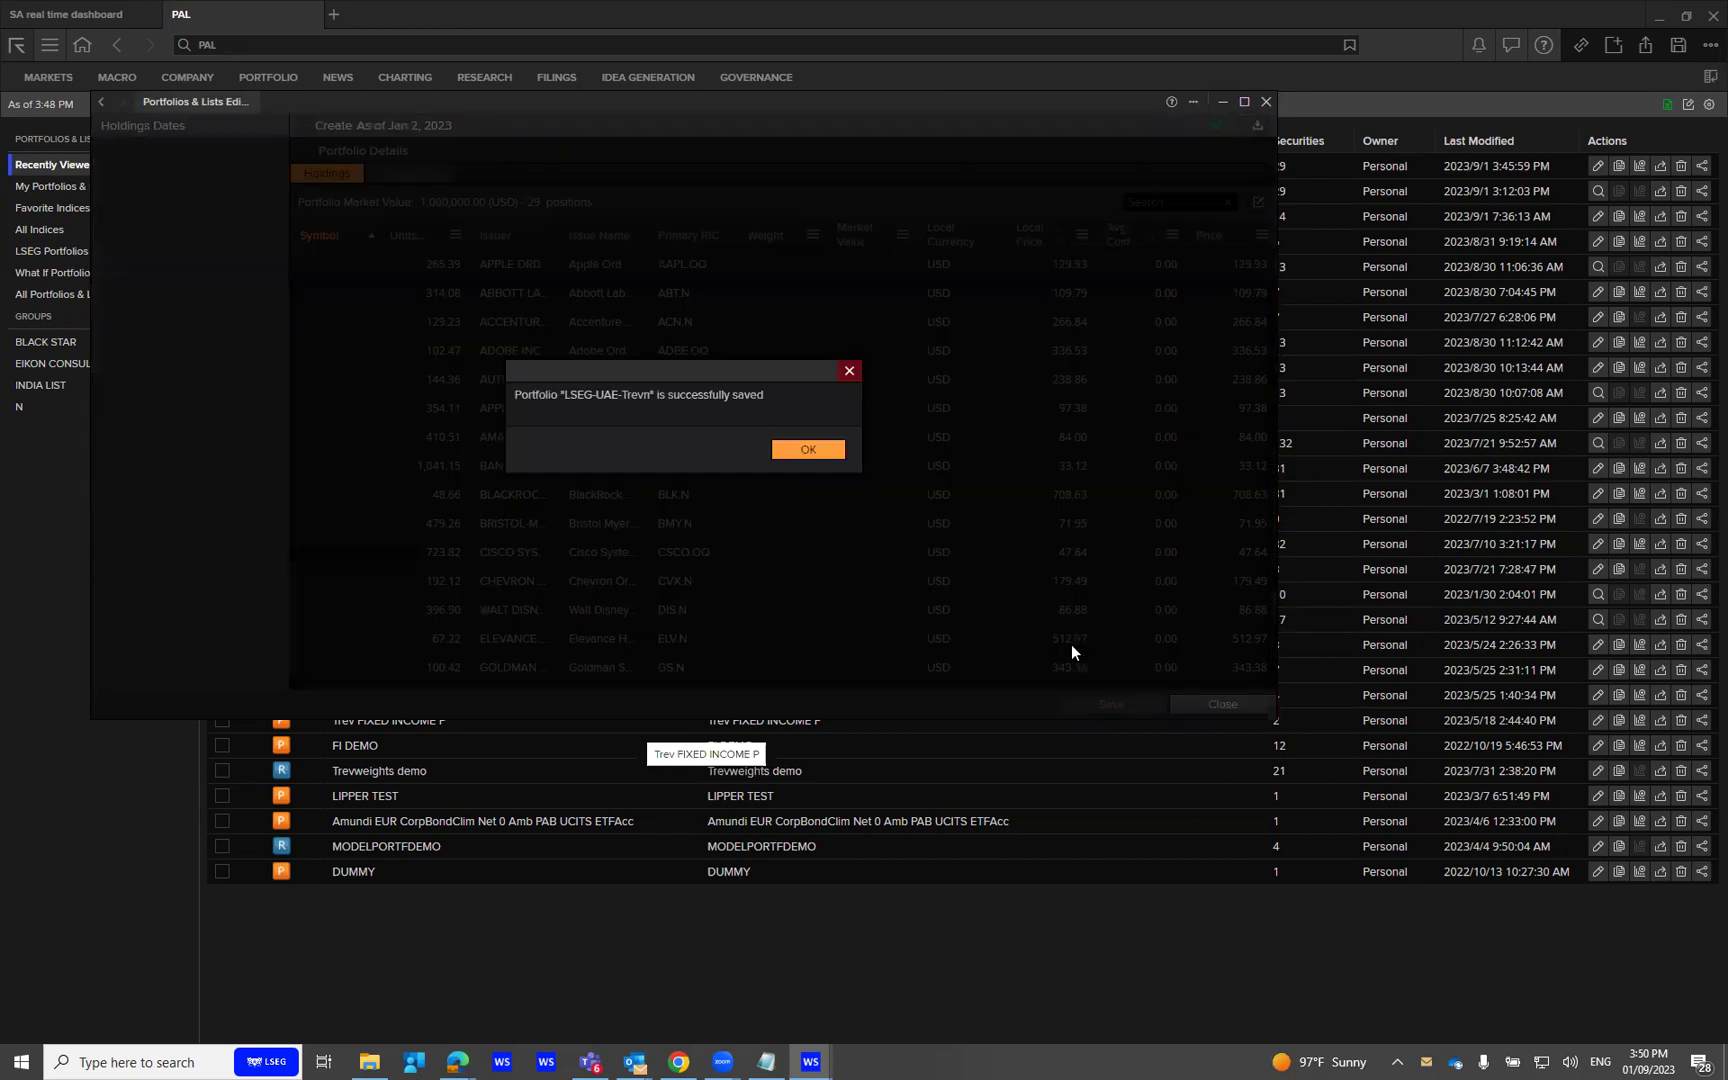
left_click(785, 455)
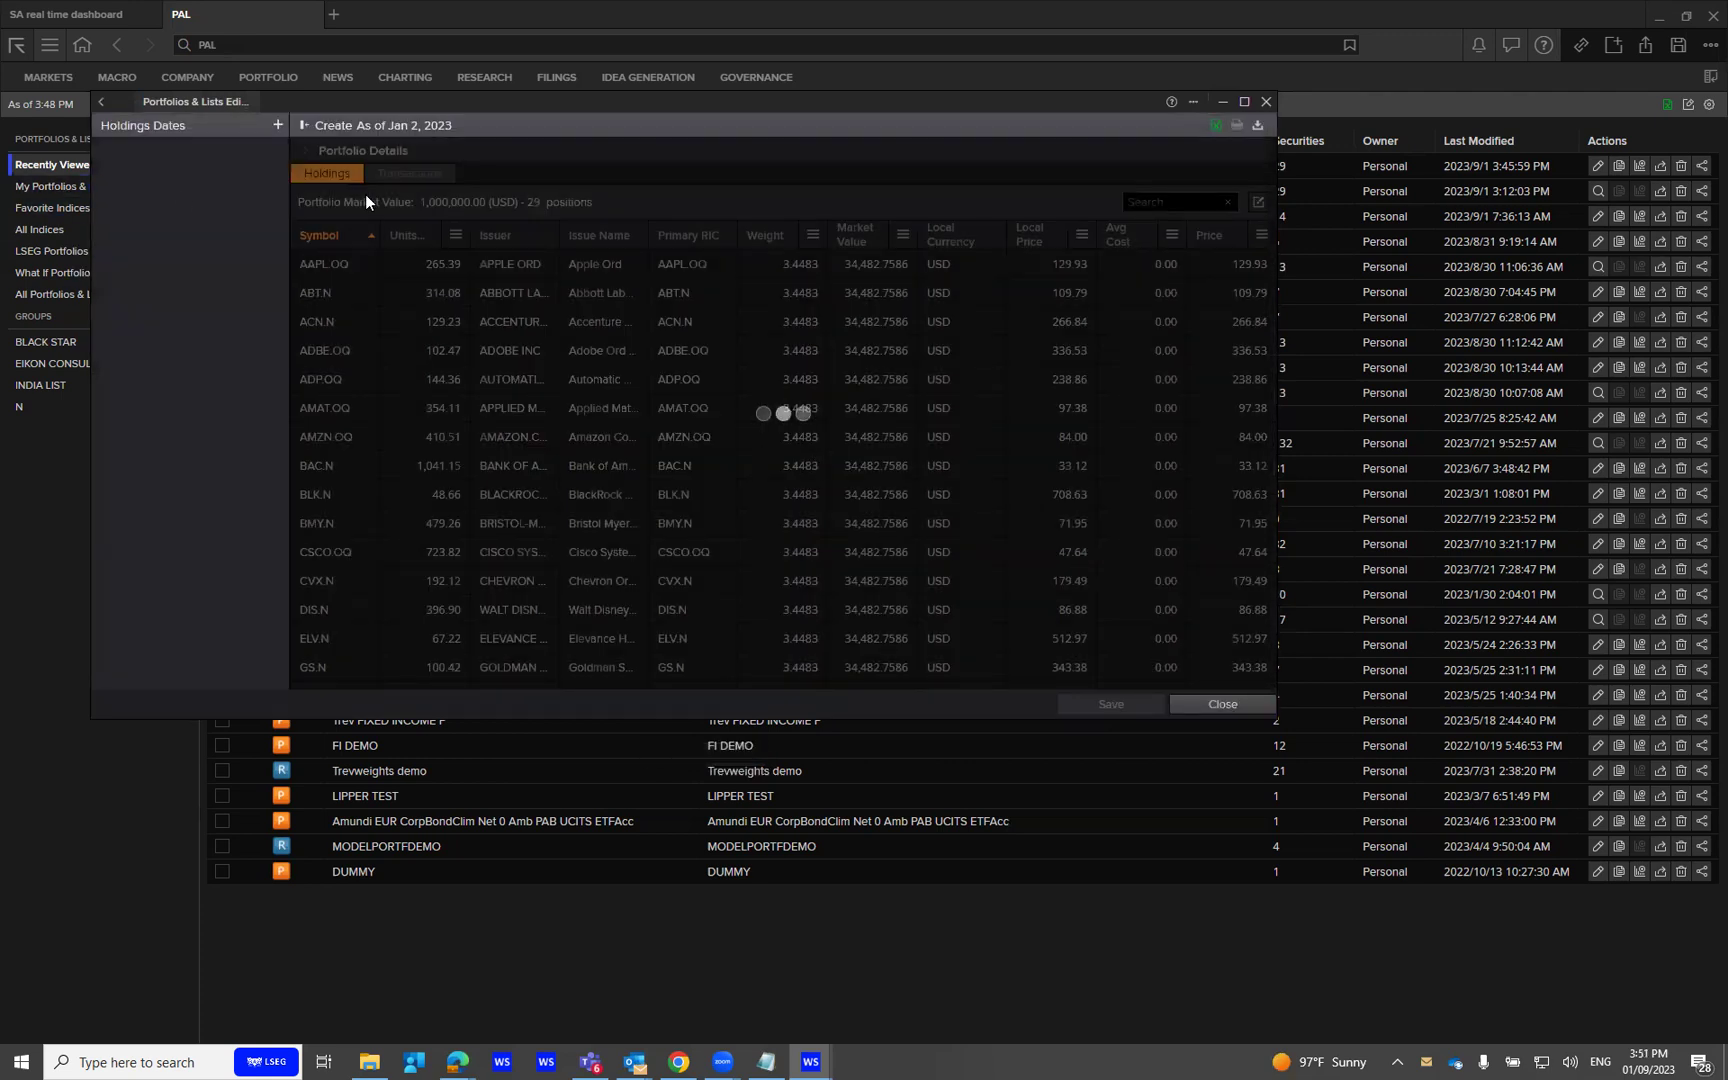
left_click(306, 149)
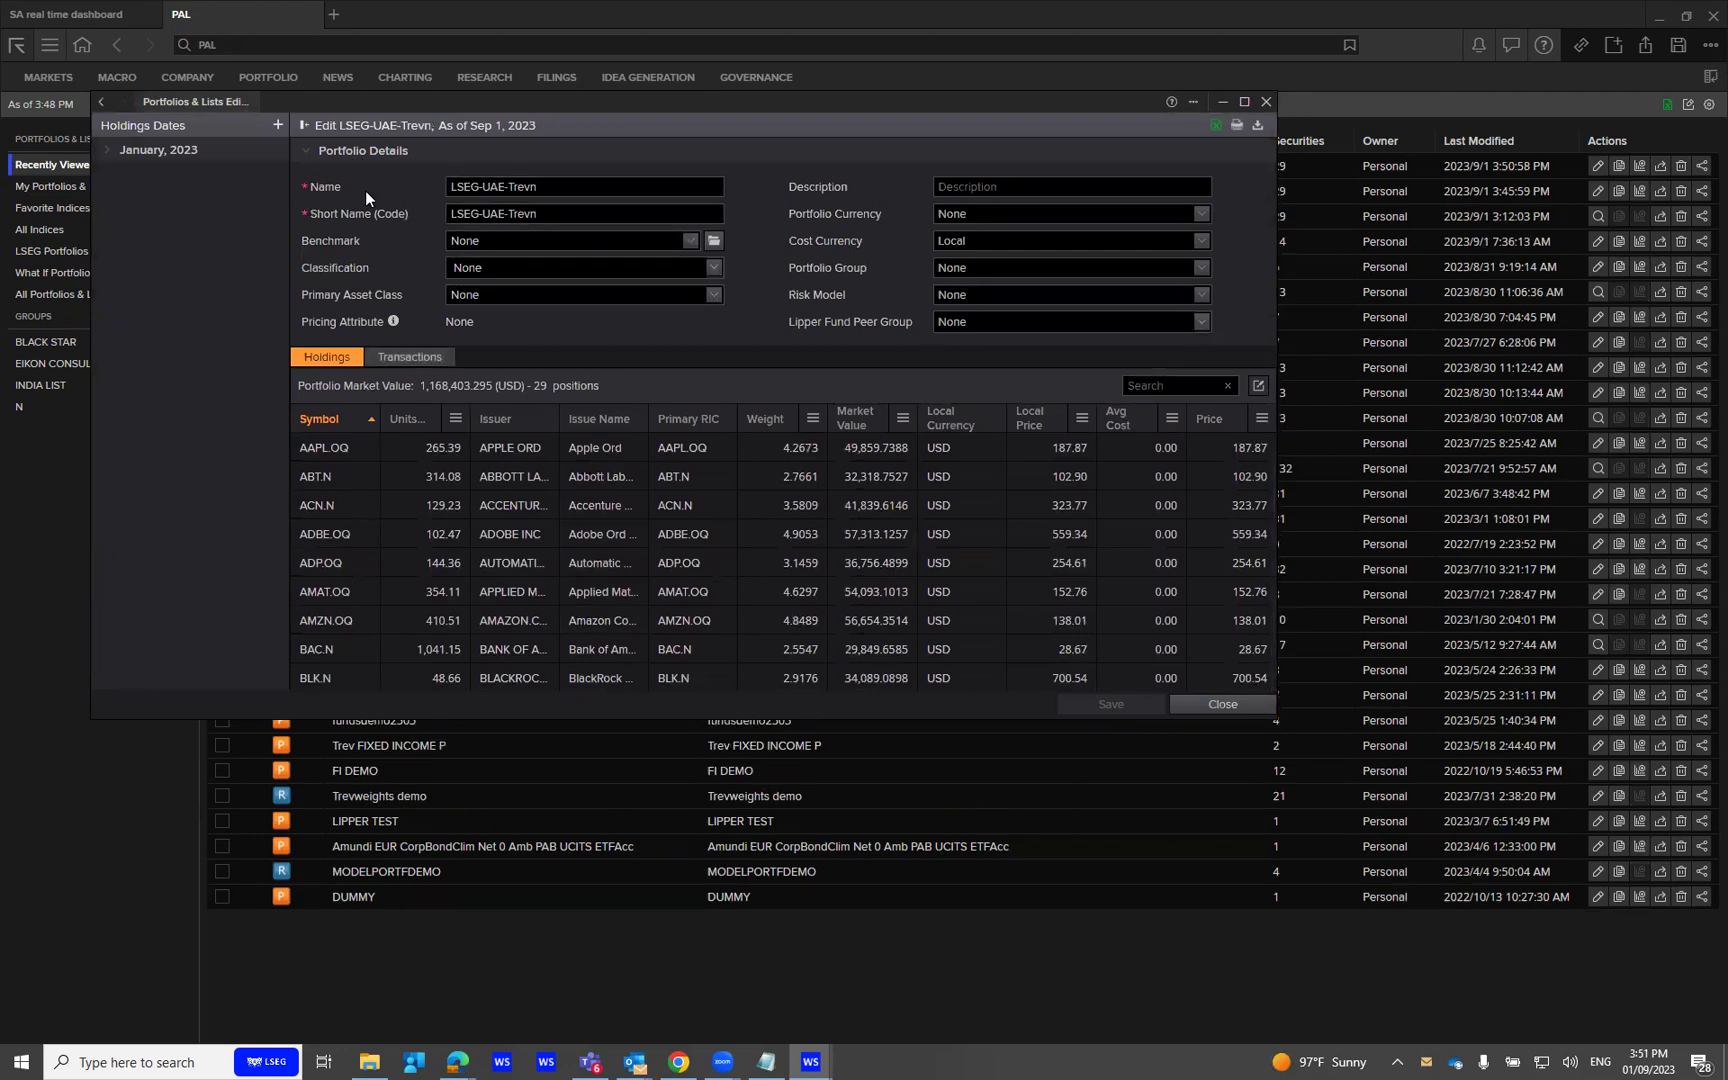
left_click(105, 149)
left_click(1221, 706)
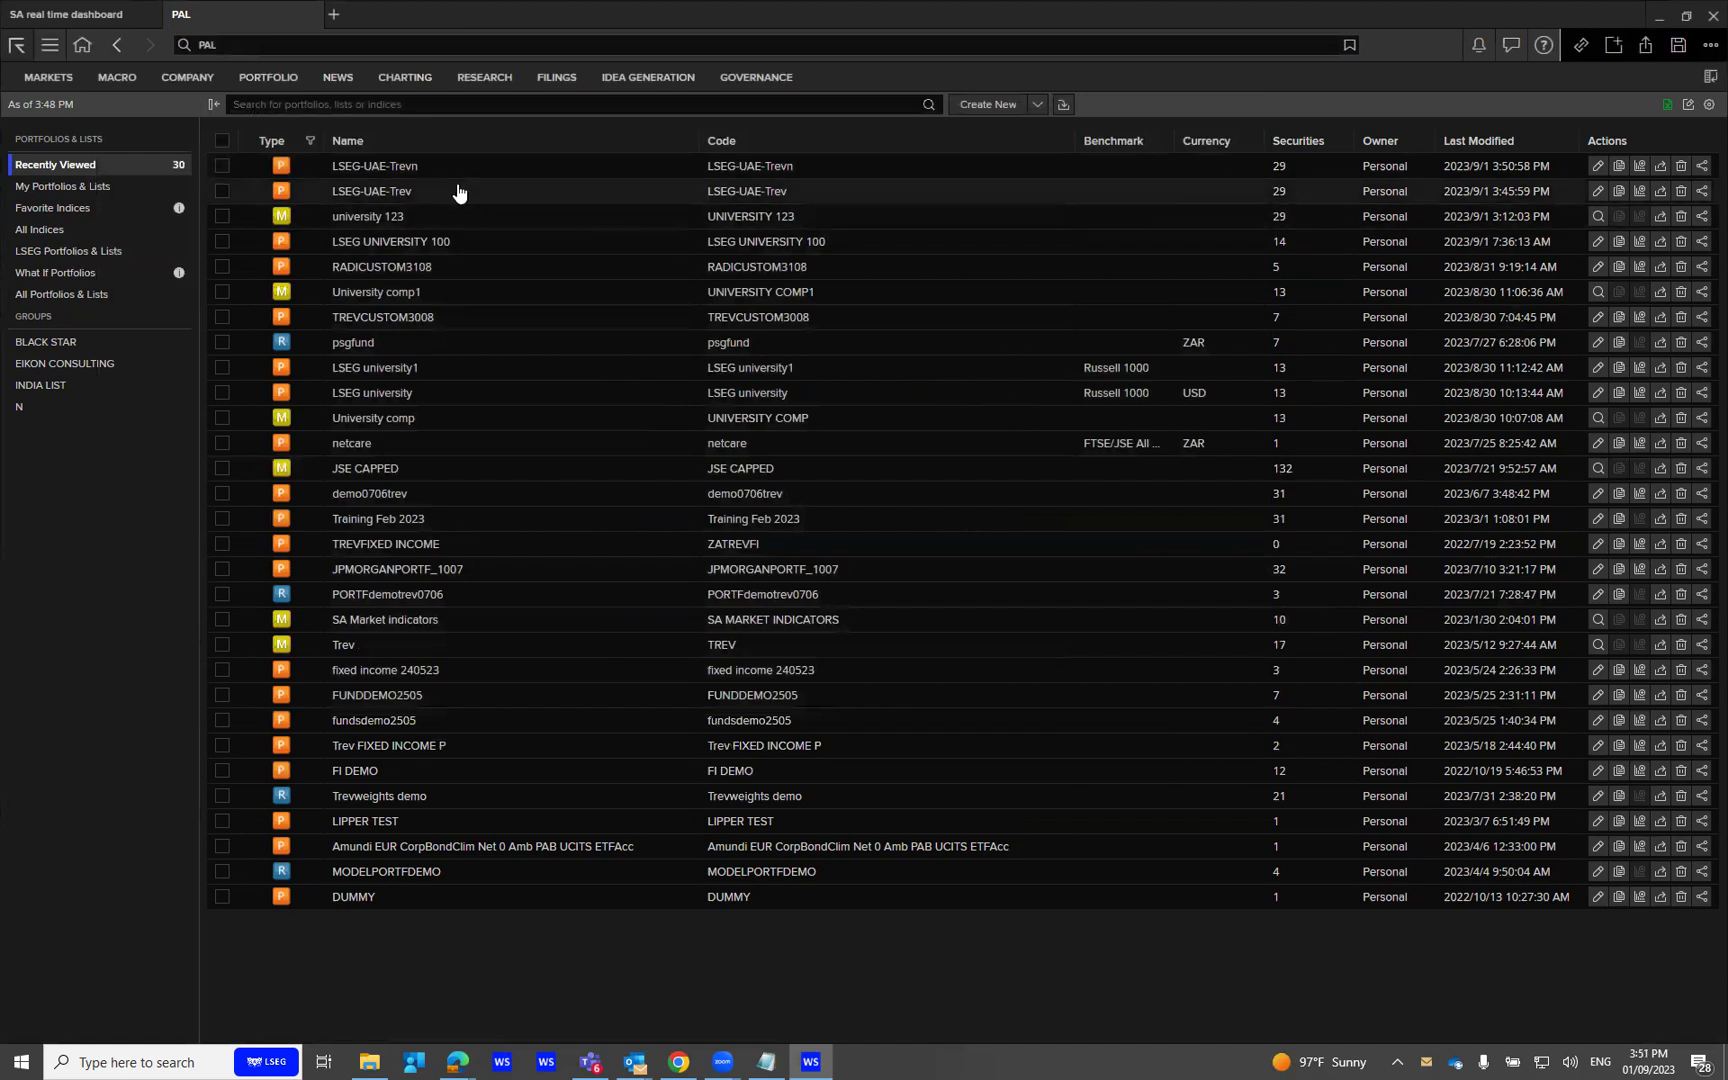